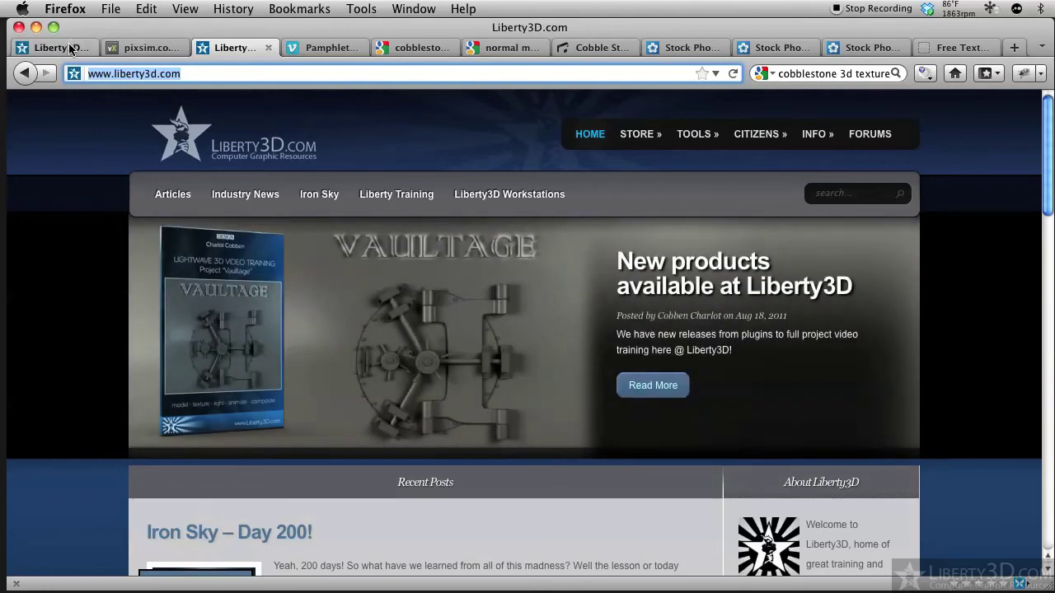
# Browse the LightWave LScripts page on pixsim.co.uk down to the Align to Point script
pyautogui.click(139, 49)
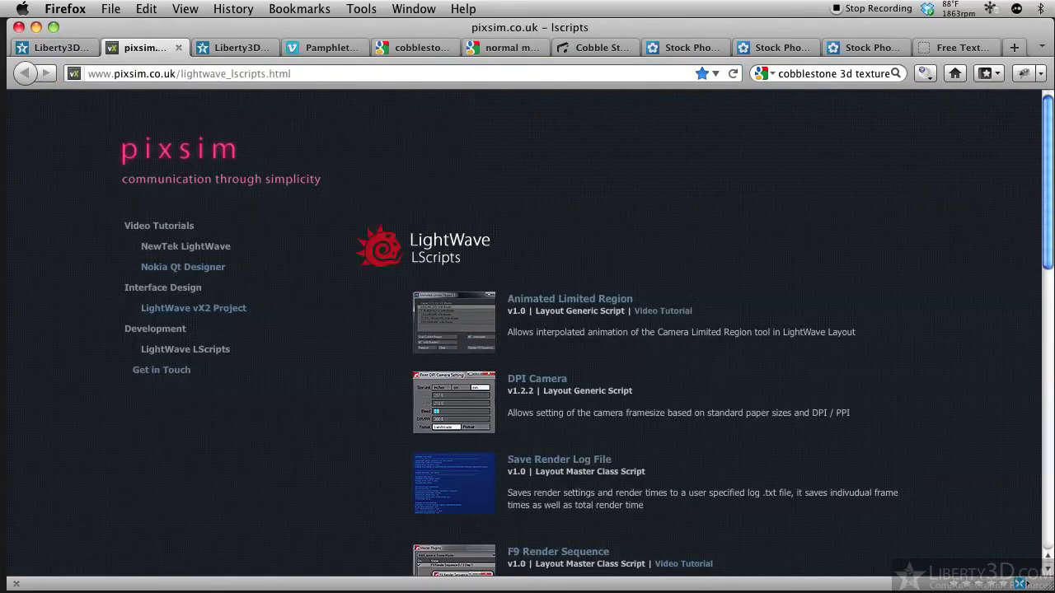
pyautogui.scroll(-10, 1029, 335)
pyautogui.scroll(-3, 1028, 362)
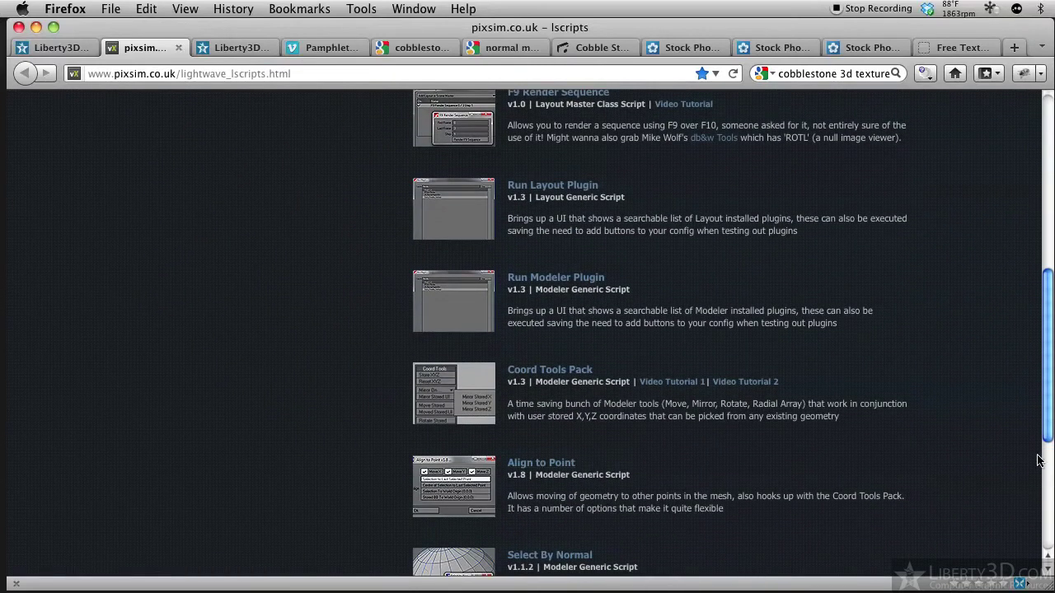
pyautogui.moveTo(1049, 425); pyautogui.dragTo(1000, 198)
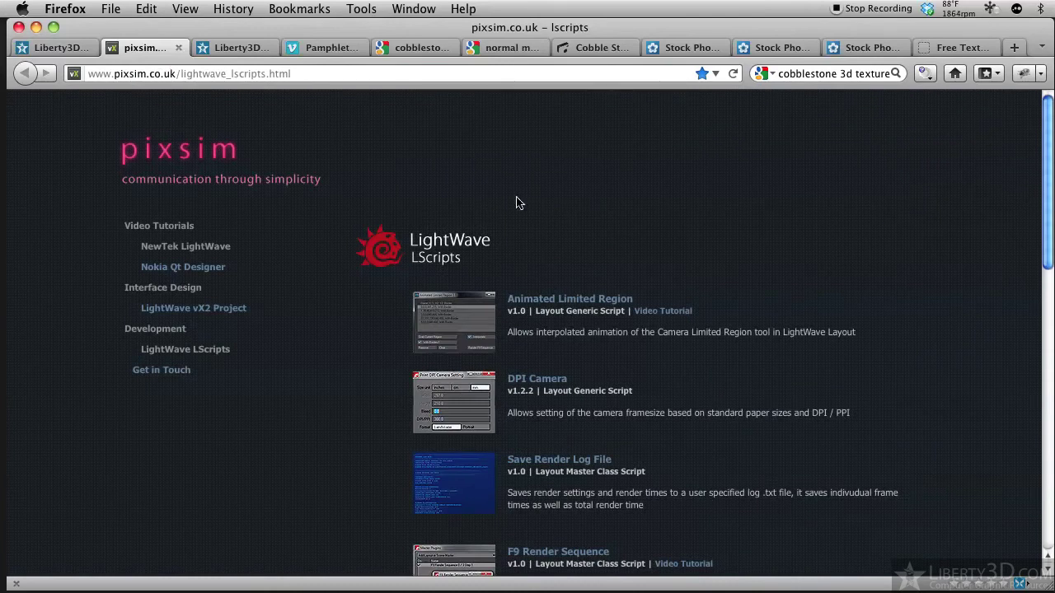
pyautogui.scroll(-5, 1030, 350)
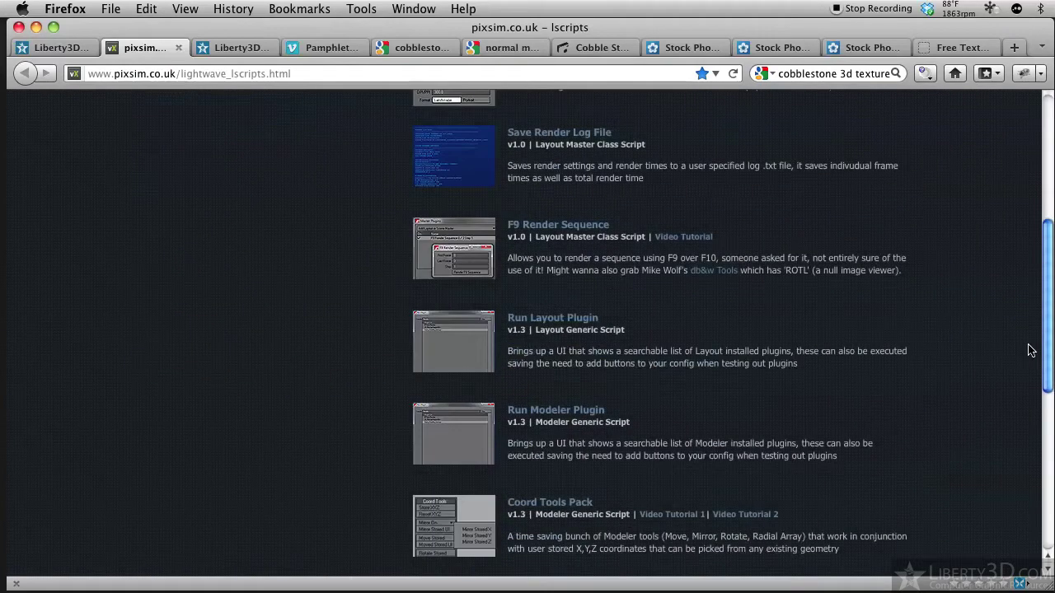
pyautogui.scroll(-4, 1030, 395)
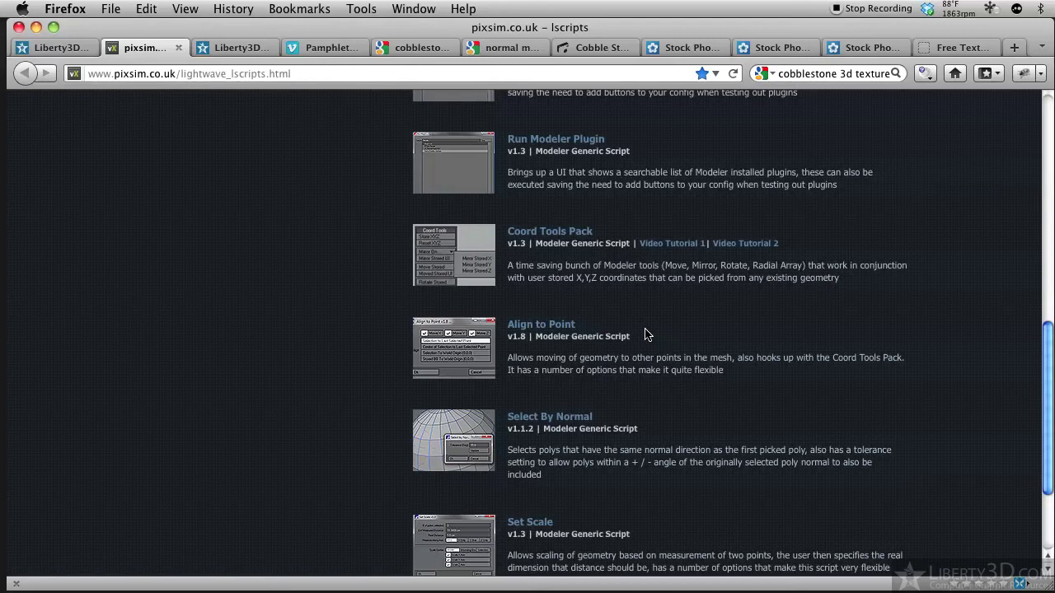
# Switch to LightWave Modeler and undo the last change to the Industrial_v003 object
pyautogui.press('super+h')
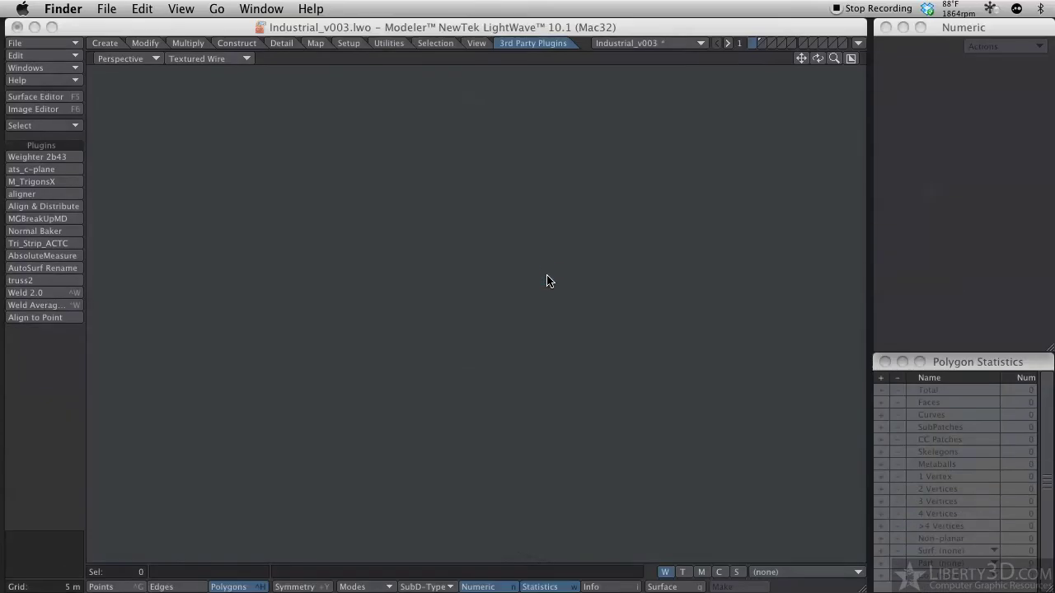
pyautogui.click(764, 42)
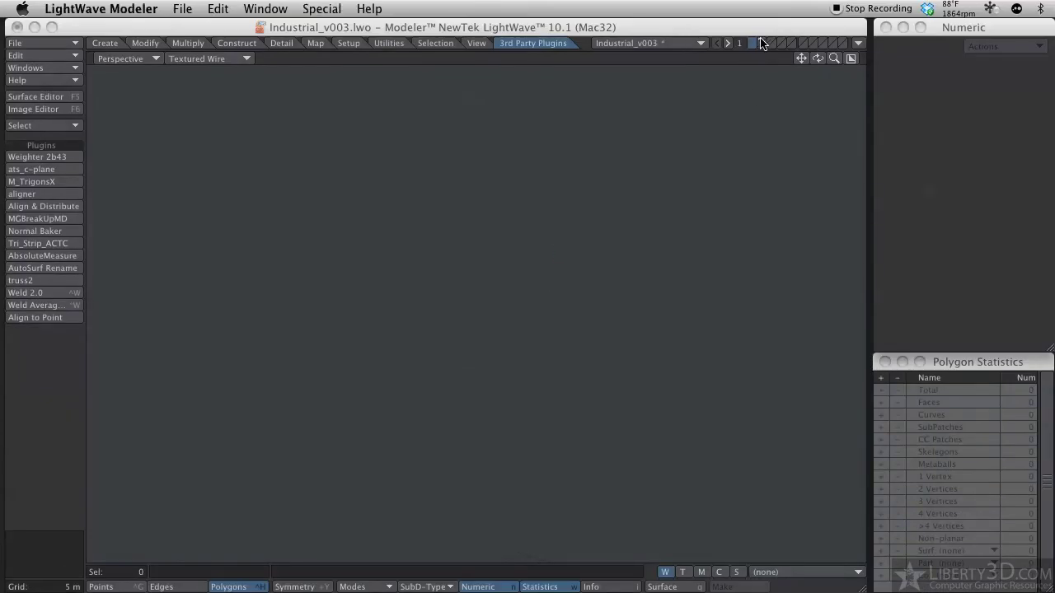
pyautogui.press('super+z')
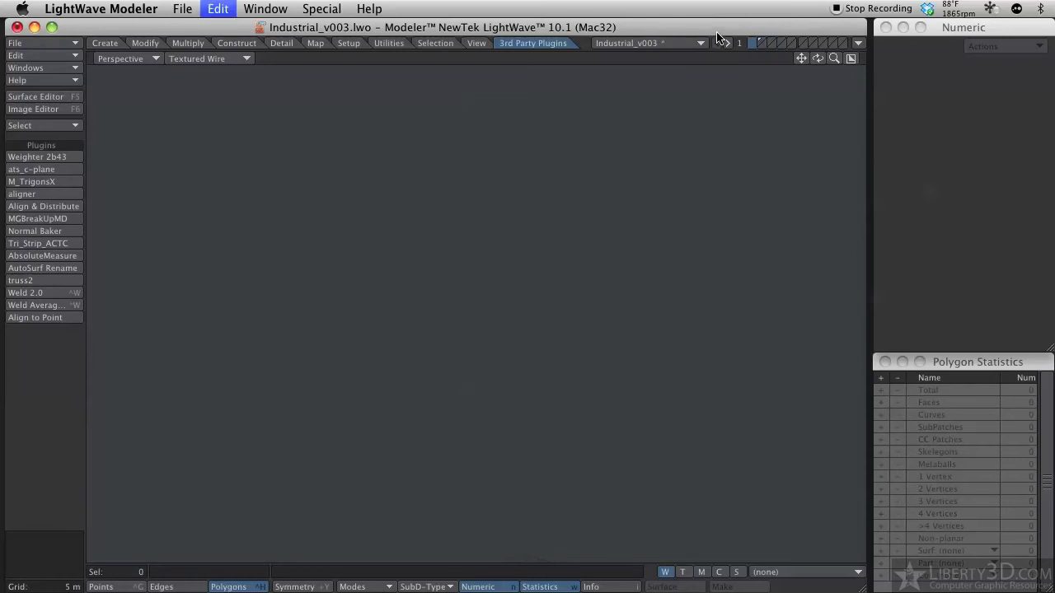
pyautogui.keyDown('alt'); pyautogui.moveTo(553, 170); pyautogui.dragTo(686, 365); pyautogui.keyUp('alt')
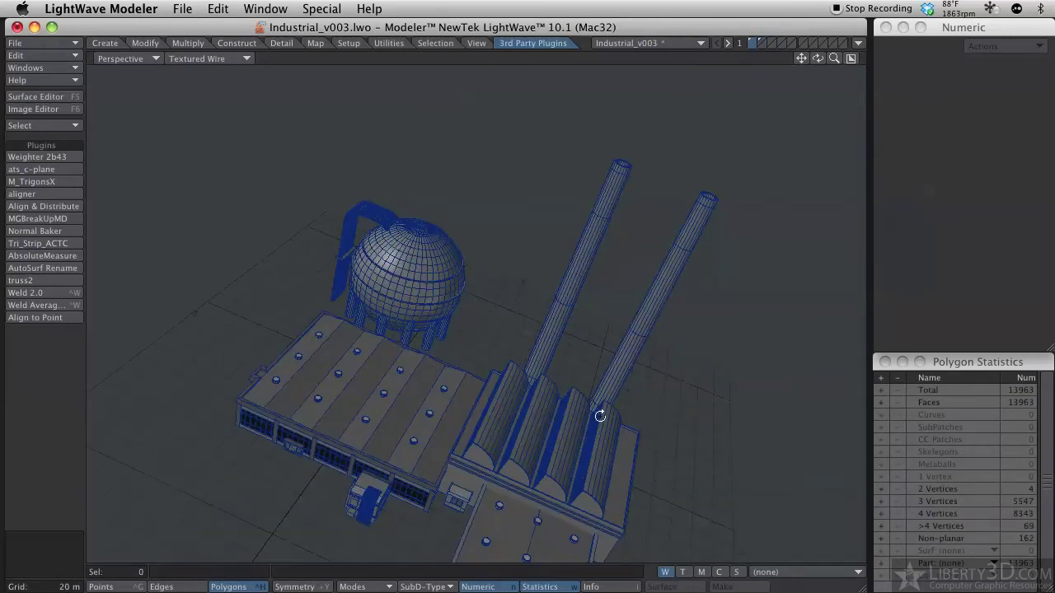
pyautogui.keyDown('alt'); pyautogui.moveTo(600, 416); pyautogui.dragTo(437, 294); pyautogui.keyUp('alt')
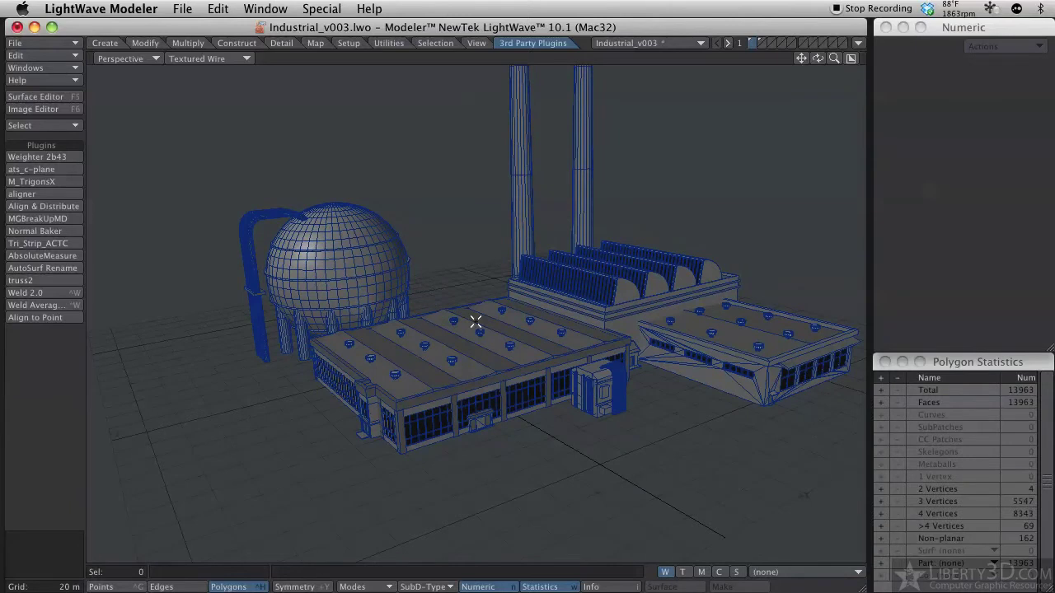
# Create a flat box about 4 m wide, 1 m high and 65 m deep in front of the factory building
pyautogui.hotkey('shift', 'x')
pyautogui.moveTo(358, 469); pyautogui.dragTo(409, 480)
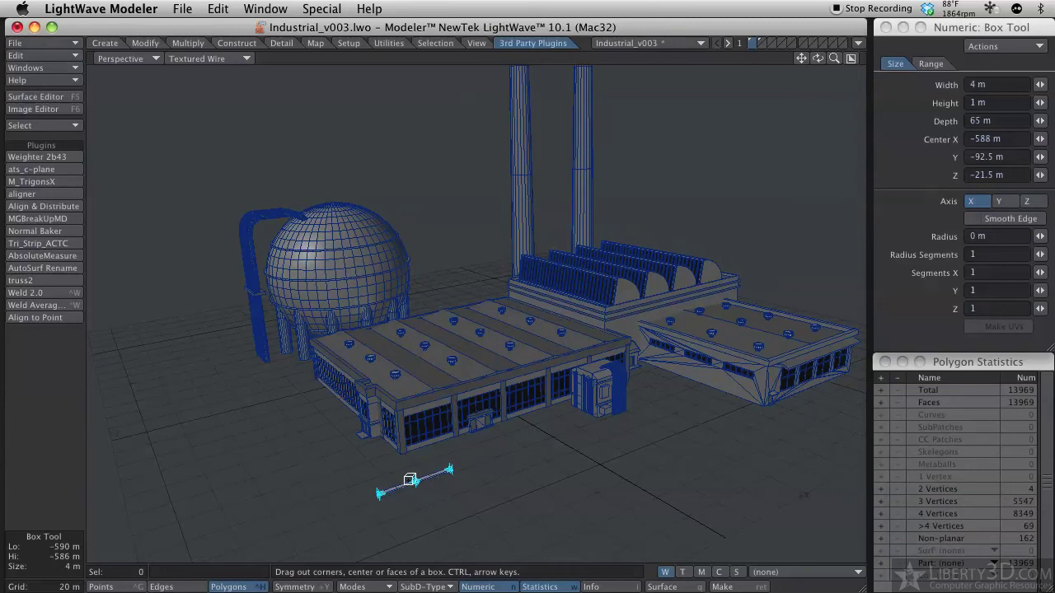
pyautogui.press('space')
# Select some polygons of the new flat box and extend the selection to all its connected polygons
pyautogui.keyDown('alt'); pyautogui.moveTo(487, 497); pyautogui.dragTo(423, 417); pyautogui.keyUp('alt')
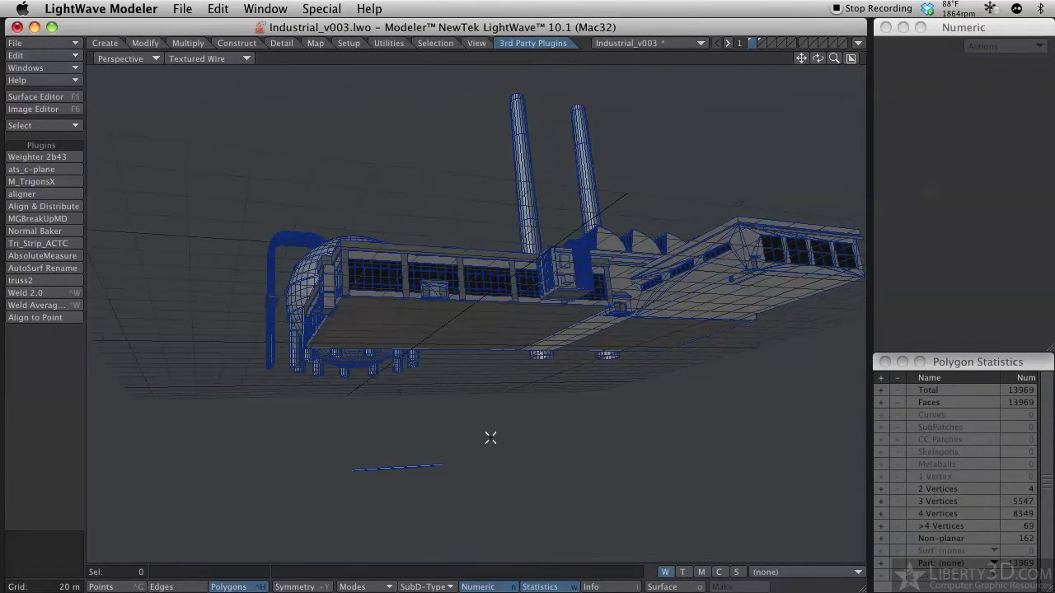
pyautogui.moveTo(490, 438)
pyautogui.mouseDown(button='right')
pyautogui.moveTo(429, 506)
pyautogui.moveTo(437, 501)
pyautogui.mouseUp(button='right')
pyautogui.keyDown('alt'); pyautogui.moveTo(466, 401); pyautogui.dragTo(570, 476); pyautogui.keyUp('alt')
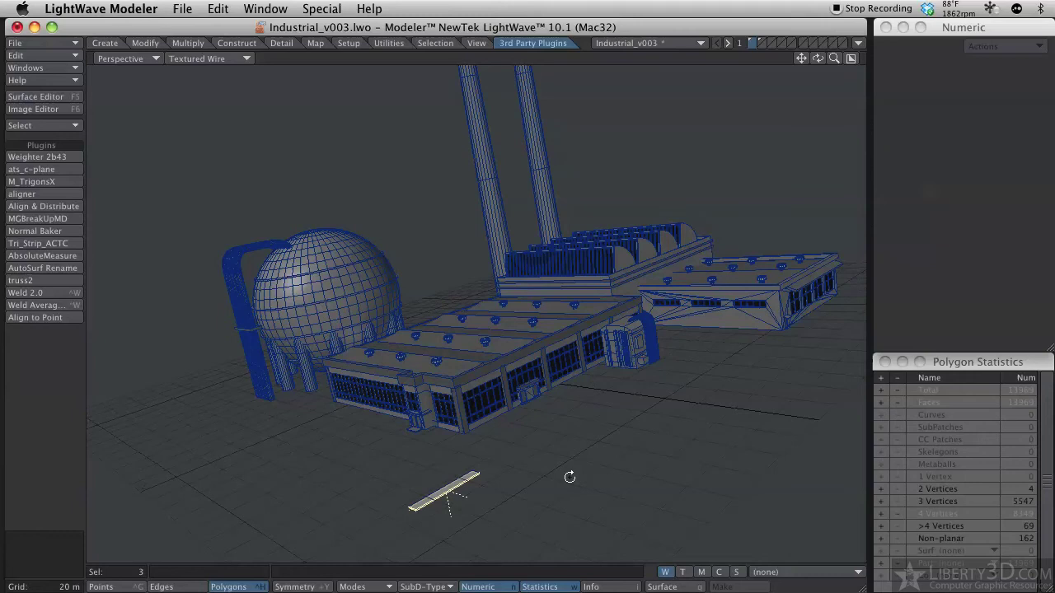
pyautogui.press(']')
pyautogui.keyDown('alt'); pyautogui.moveTo(444, 481); pyautogui.dragTo(379, 477); pyautogui.keyUp('alt')
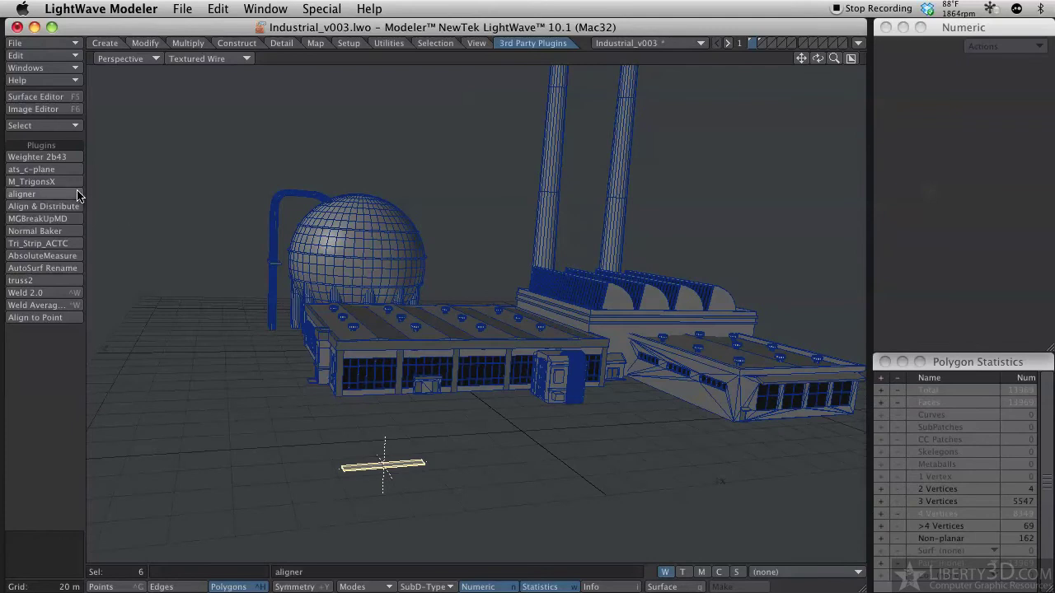
# Convert the box's polygon selection to points and add the spherical tank's top centre point as the last selected point
pyautogui.click(65, 126)
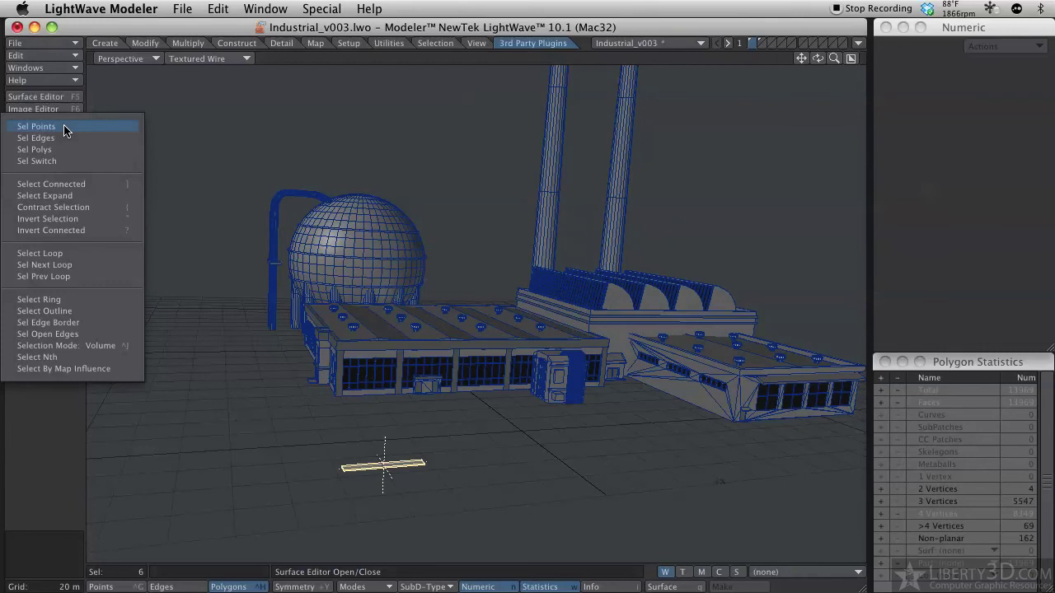
pyautogui.click(65, 127)
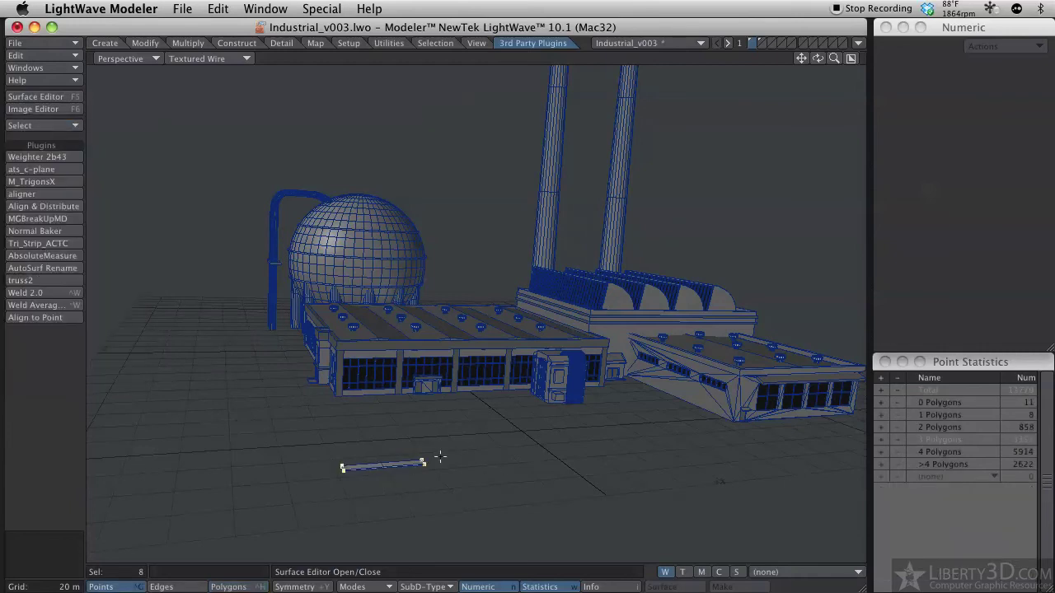
pyautogui.keyDown('alt'); pyautogui.moveTo(394, 248); pyautogui.dragTo(431, 509); pyautogui.keyUp('alt')
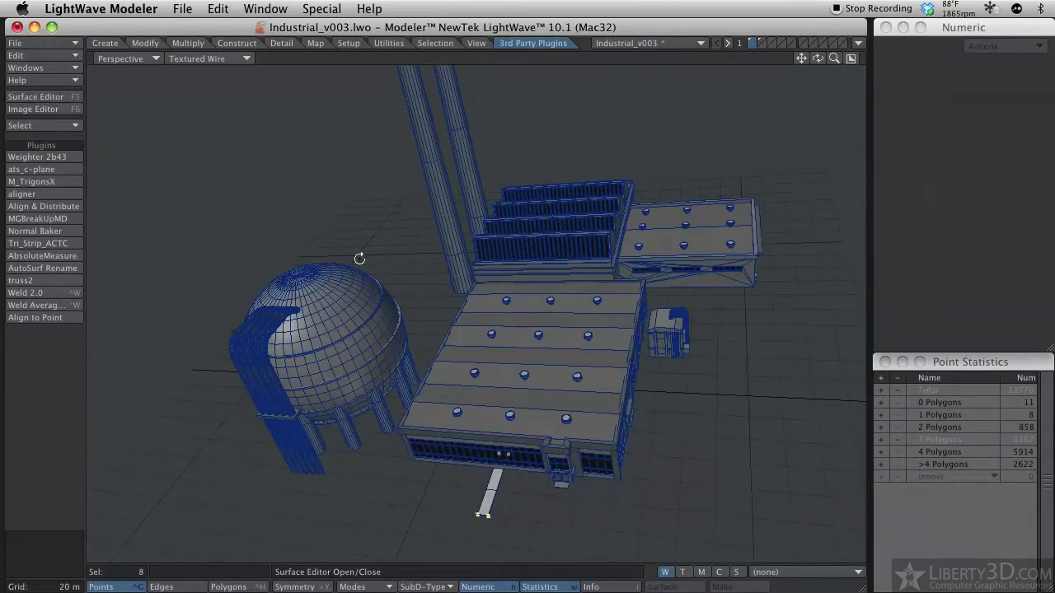
pyautogui.keyDown('ctrl'); pyautogui.keyDown('alt'); pyautogui.moveTo(263, 248); pyautogui.dragTo(428, 350); pyautogui.keyUp('alt'); pyautogui.keyUp('ctrl')
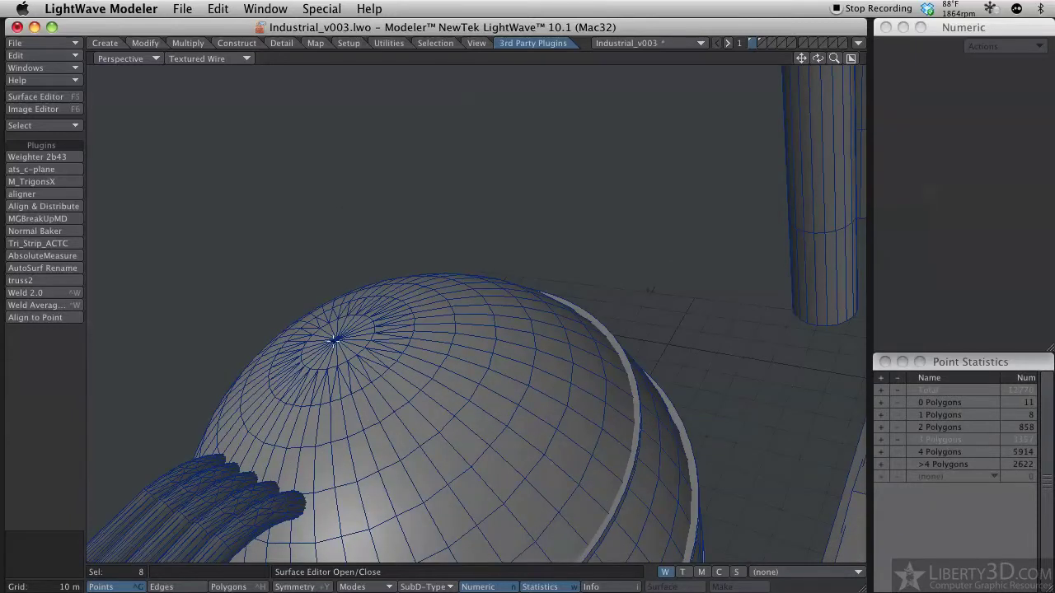
pyautogui.click(386, 343)
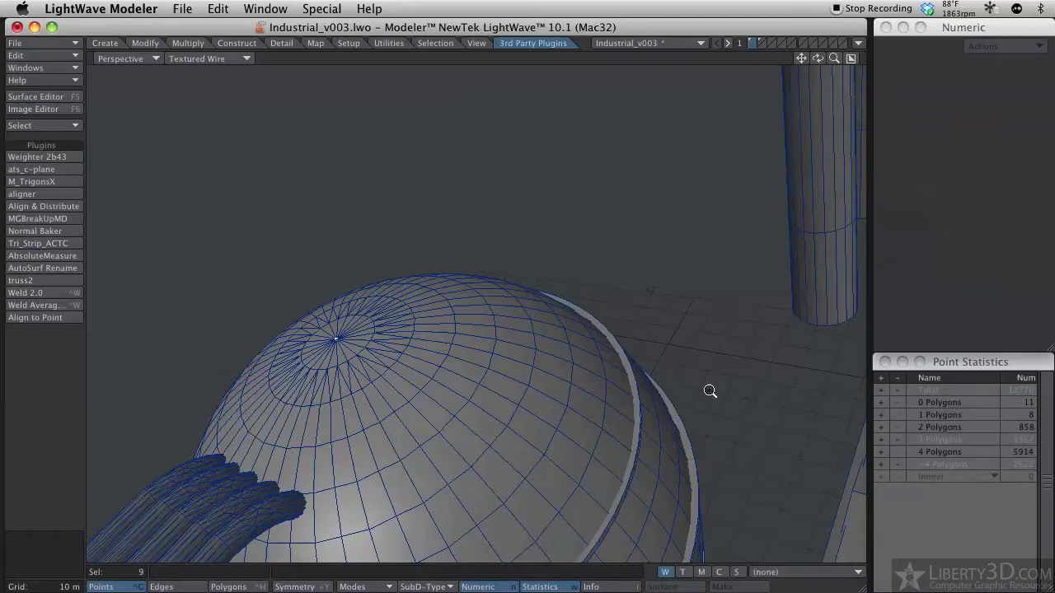
pyautogui.scroll(-5, 710, 392)
pyautogui.keyDown('alt'); pyautogui.moveTo(676, 460); pyautogui.dragTo(485, 297); pyautogui.keyUp('alt')
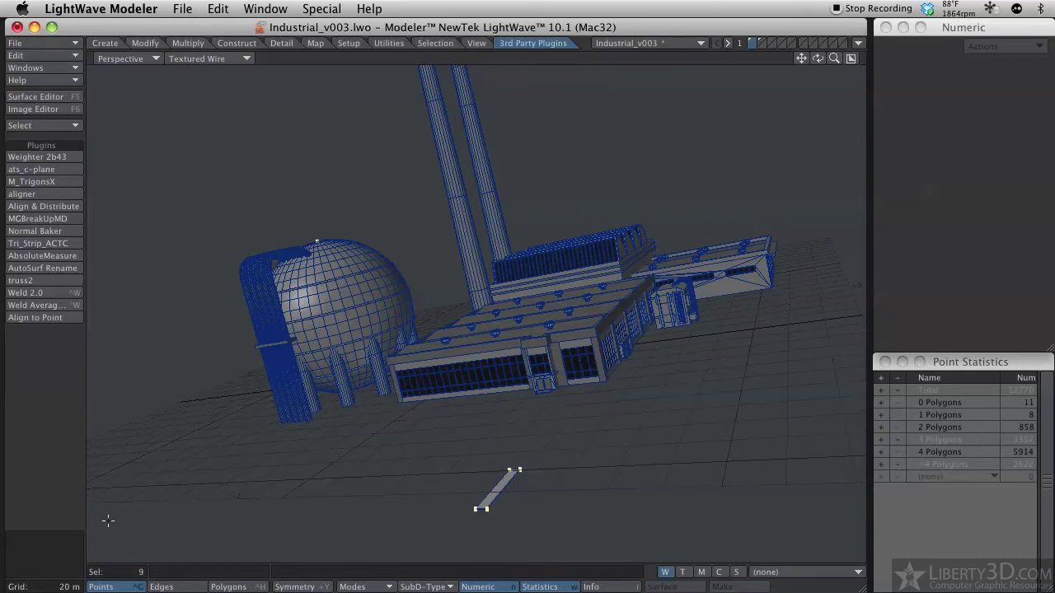
# Align the box to the tank's top point with Align to Point, using Selection to Last Selected Point on X, Y and Z
pyautogui.click(55, 319)
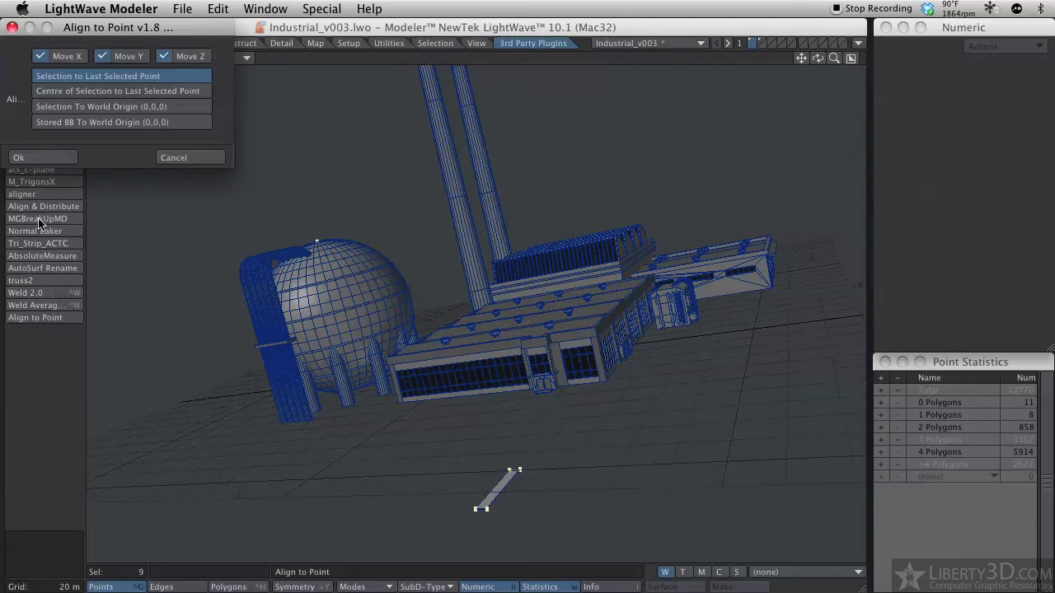
pyautogui.click(58, 156)
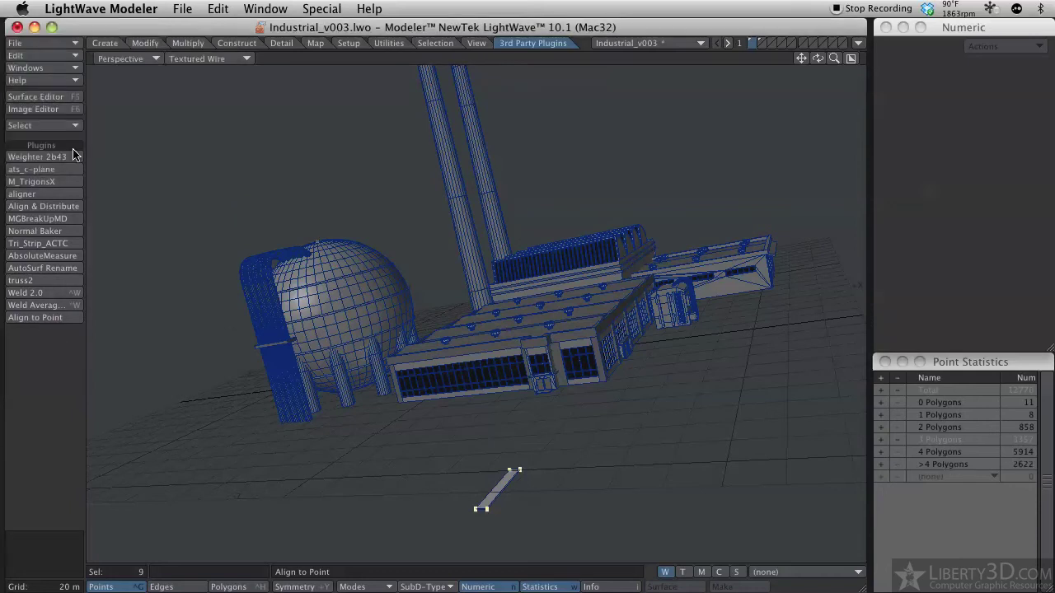
pyautogui.keyDown('alt'); pyautogui.moveTo(240, 145); pyautogui.dragTo(450, 291); pyautogui.keyUp('alt')
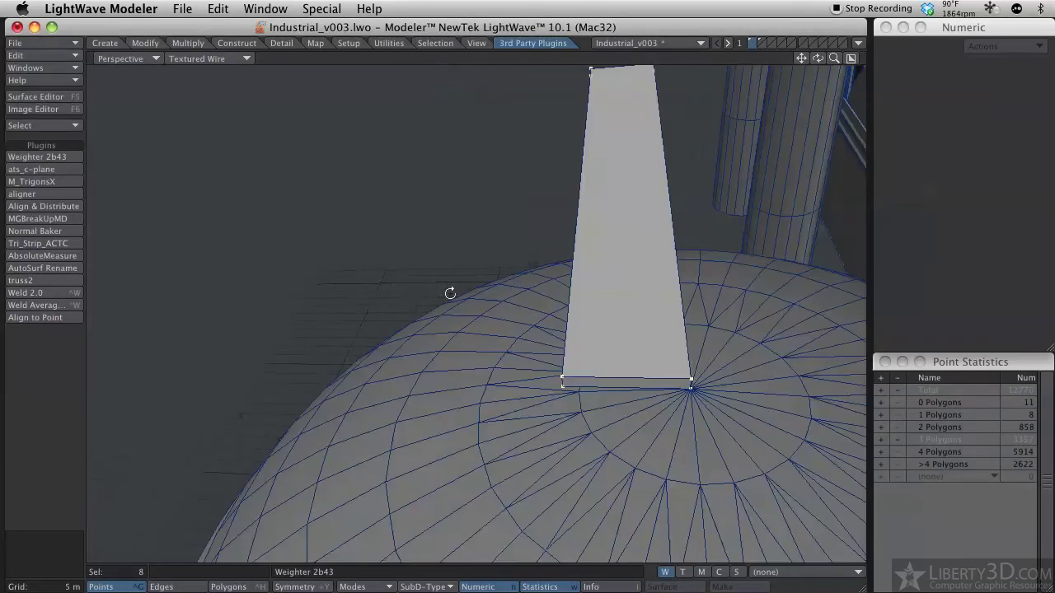
pyautogui.keyDown('alt'); pyautogui.moveTo(476, 365); pyautogui.dragTo(433, 346); pyautogui.keyUp('alt')
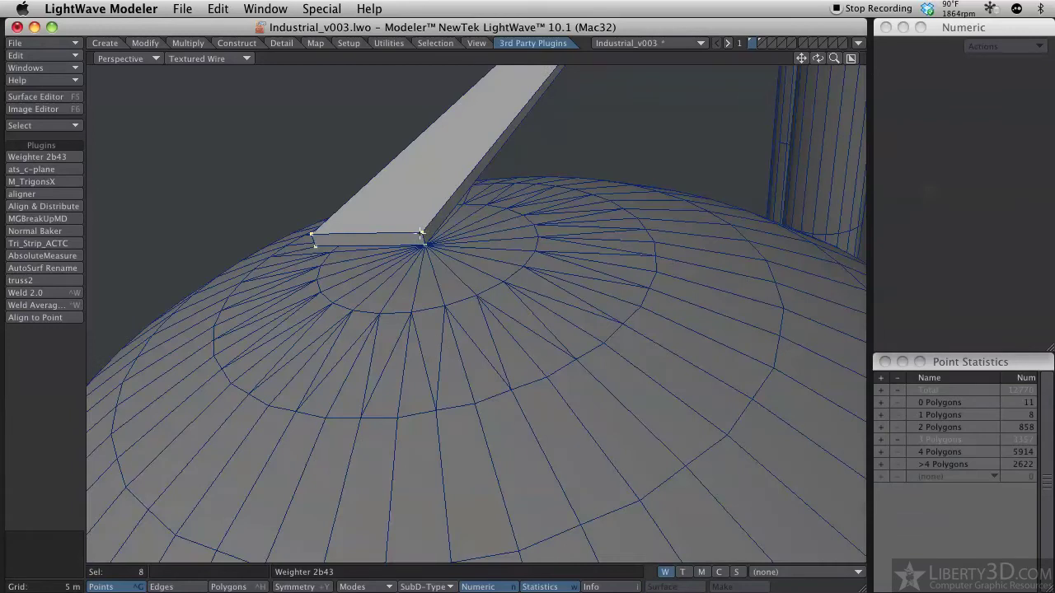
pyautogui.keyDown('ctrl'); pyautogui.keyDown('alt'); pyautogui.moveTo(494, 216); pyautogui.dragTo(371, 214); pyautogui.keyUp('alt'); pyautogui.keyUp('ctrl')
# Move the box away from the tank by about -76 m in X, 58 m in Y and -34 m in Z
pyautogui.keyDown('alt'); pyautogui.moveTo(532, 230); pyautogui.dragTo(563, 271); pyautogui.keyUp('alt')
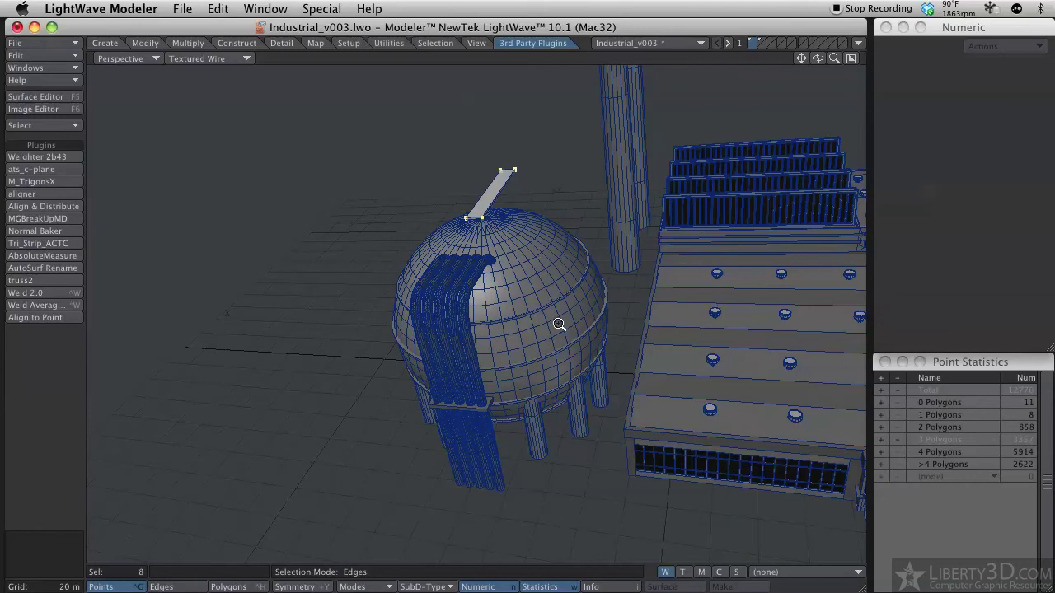
pyautogui.keyDown('alt'); pyautogui.moveTo(559, 325); pyautogui.dragTo(468, 250); pyautogui.keyUp('alt')
pyautogui.press('t')
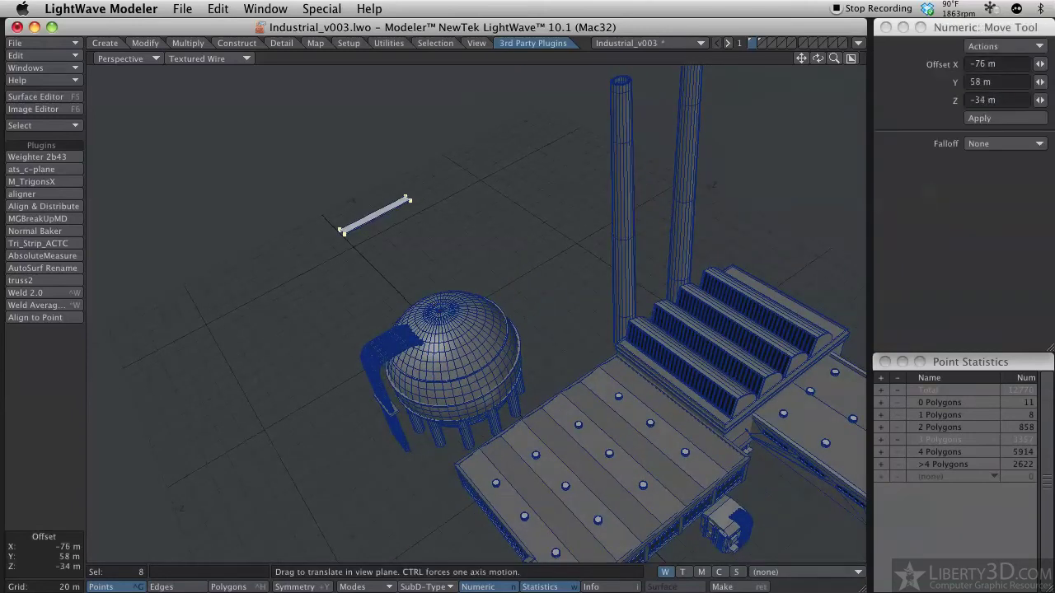
pyautogui.keyDown('ctrl'); pyautogui.keyDown('alt'); pyautogui.moveTo(419, 318); pyautogui.dragTo(577, 288); pyautogui.keyUp('alt'); pyautogui.keyUp('ctrl')
pyautogui.press('space')
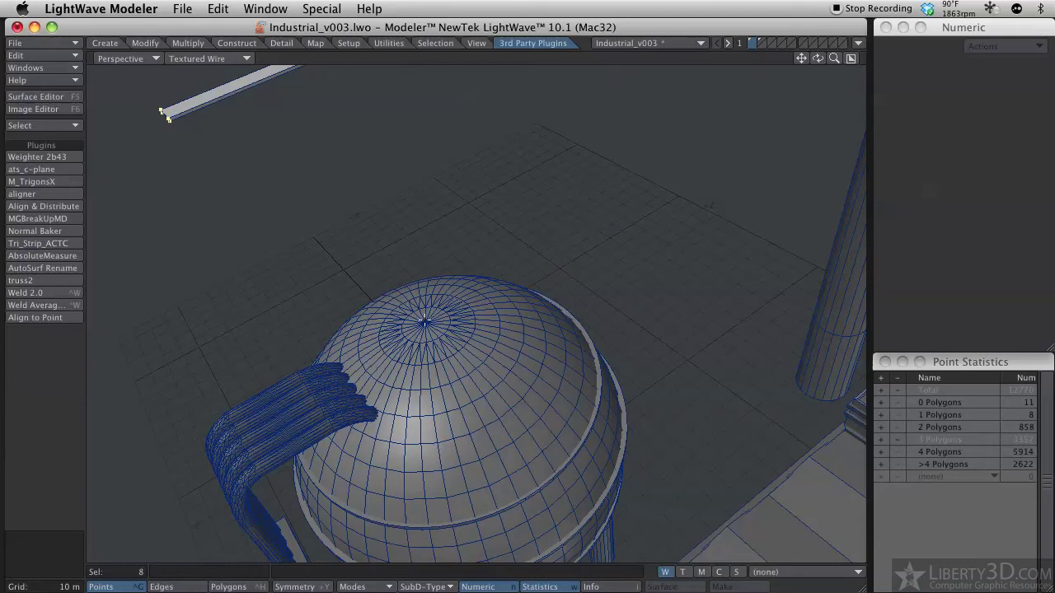
# Add the tank's top point to the selection and run Align to Point with Centre of Selection to Last Selected Point
pyautogui.click(425, 321)
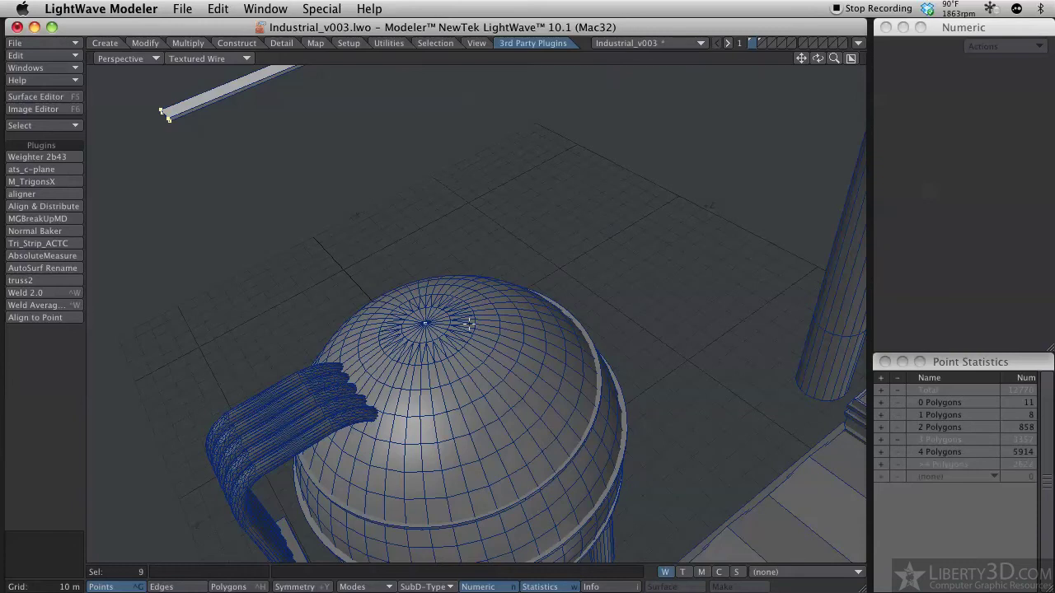
pyautogui.click(37, 318)
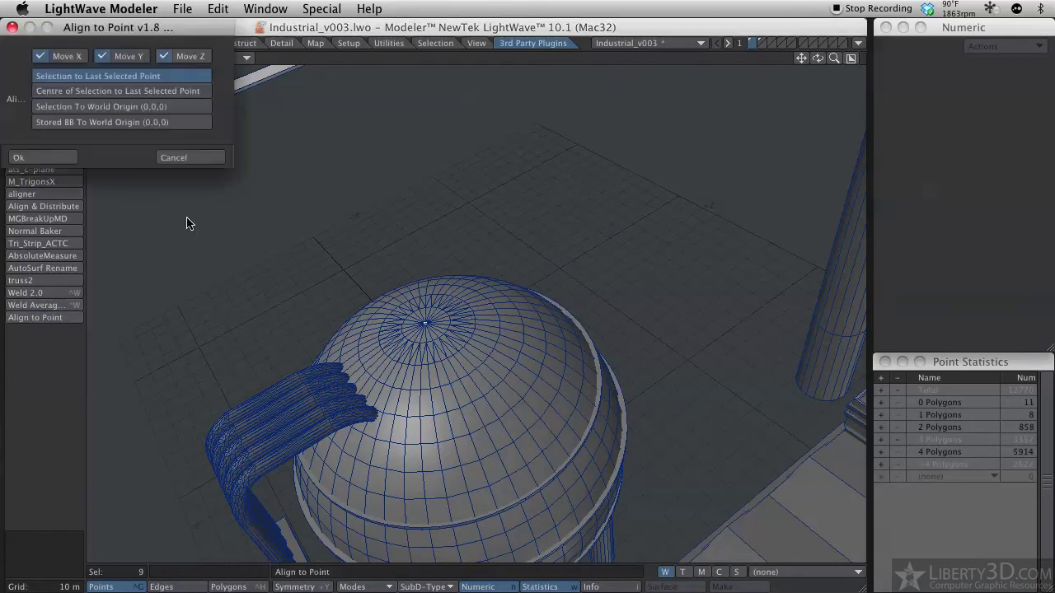
pyautogui.click(47, 92)
pyautogui.click(43, 157)
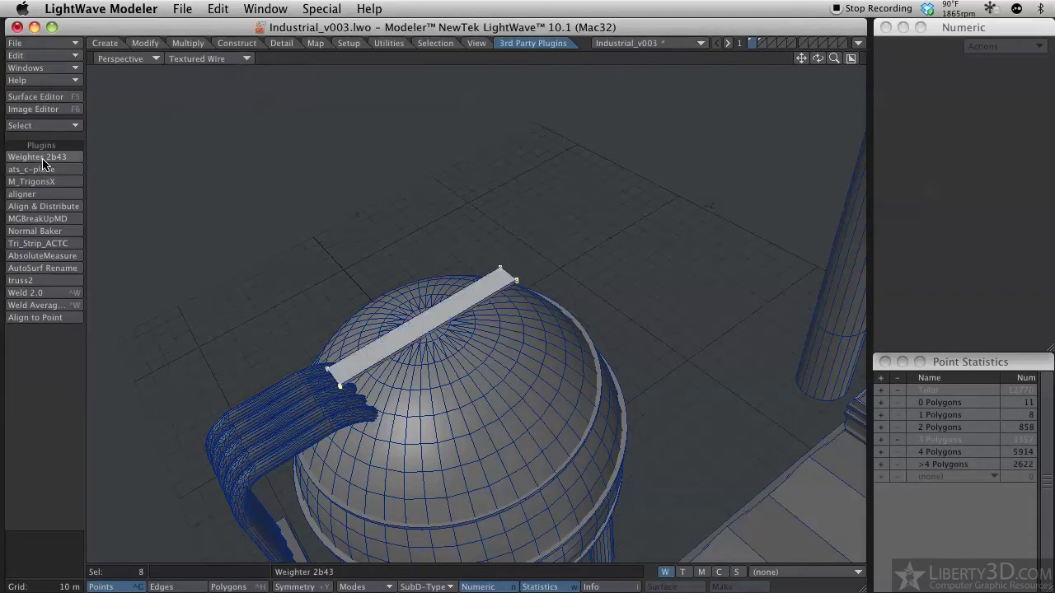
# Move the box straight up by about 400 mm in Y above the top of the tank
pyautogui.keyDown('alt'); pyautogui.moveTo(471, 405); pyautogui.dragTo(355, 297); pyautogui.keyUp('alt')
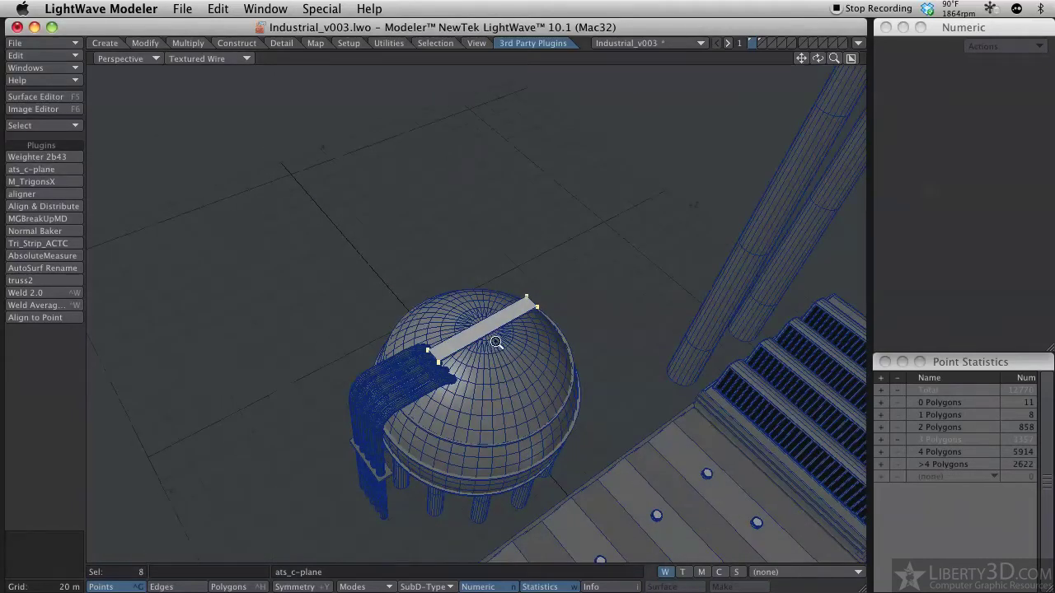
pyautogui.keyDown('ctrl'); pyautogui.keyDown('alt'); pyautogui.moveTo(495, 342); pyautogui.dragTo(440, 299); pyautogui.keyUp('alt'); pyautogui.keyUp('ctrl')
pyautogui.keyDown('ctrl'); pyautogui.keyDown('alt'); pyautogui.moveTo(301, 106); pyautogui.dragTo(413, 286); pyautogui.keyUp('alt'); pyautogui.keyUp('ctrl')
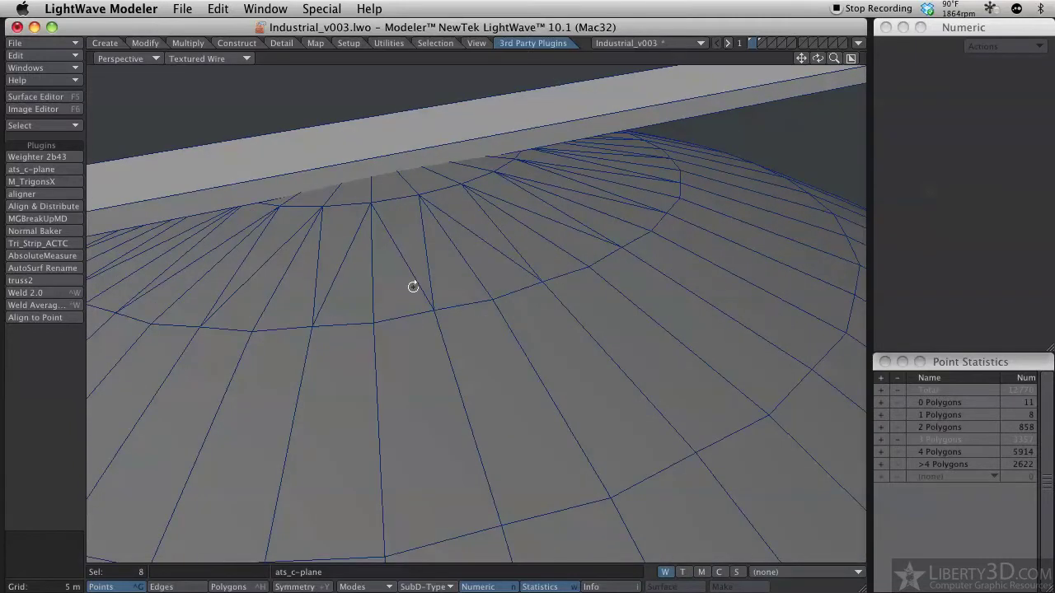
pyautogui.keyDown('alt'); pyautogui.moveTo(525, 223); pyautogui.dragTo(533, 214); pyautogui.keyUp('alt')
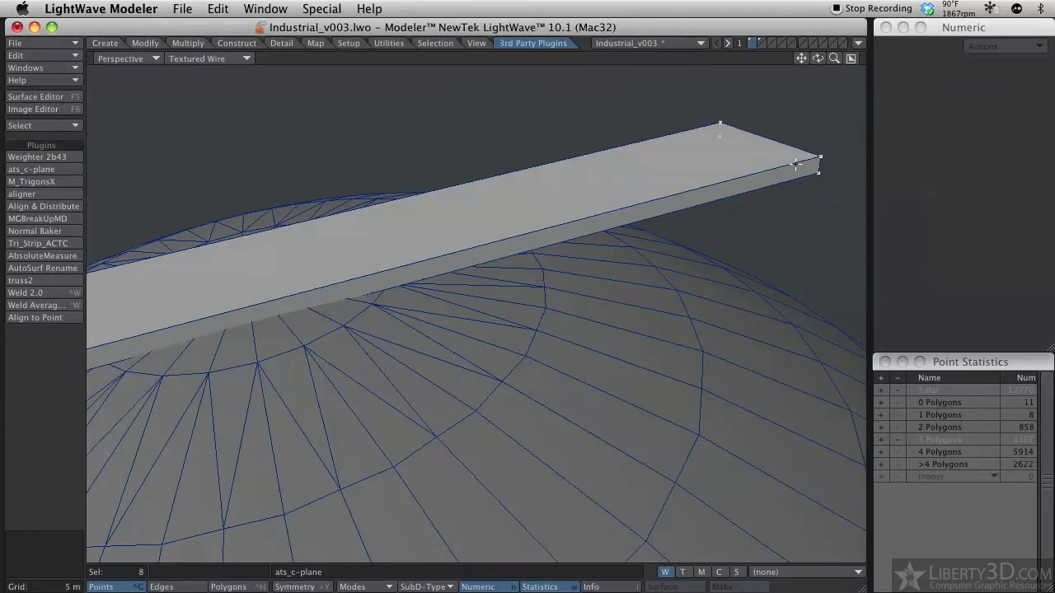
pyautogui.keyDown('alt'); pyautogui.moveTo(686, 217); pyautogui.dragTo(379, 270); pyautogui.keyUp('alt')
pyautogui.press('t')
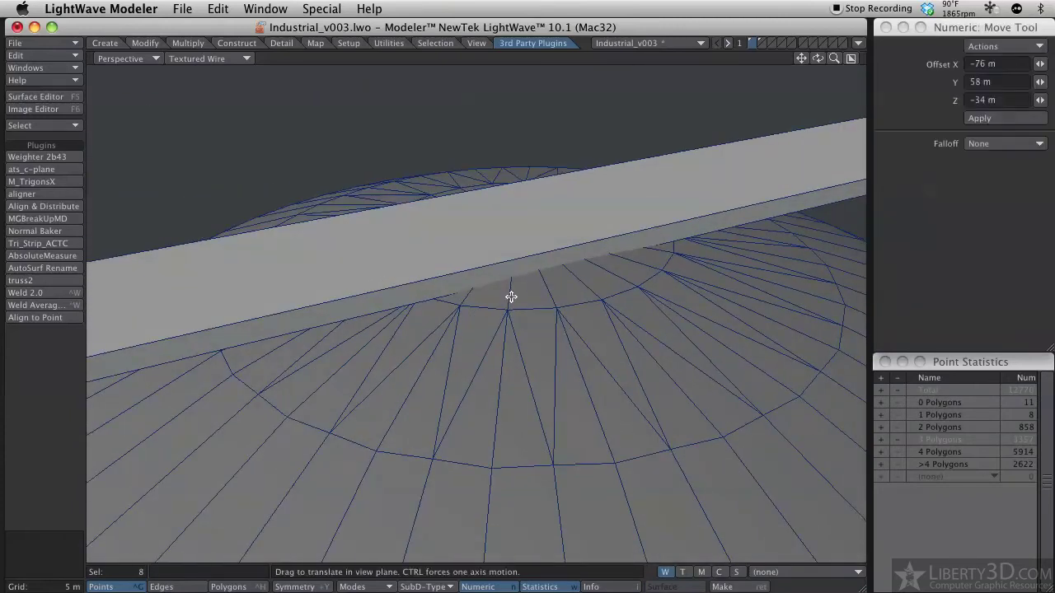
pyautogui.click(510, 296)
pyautogui.moveTo(511, 296); pyautogui.dragTo(510, 289)
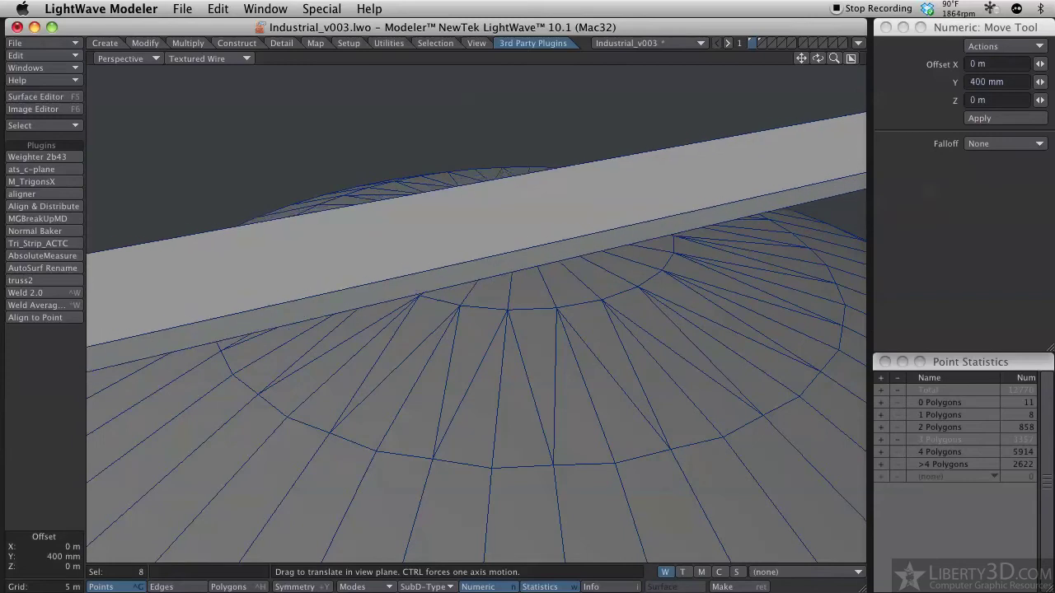
# Leave the Move tool and add one point on the top rim of the nearer chimney to the box selection
pyautogui.scroll(-10, 511, 300)
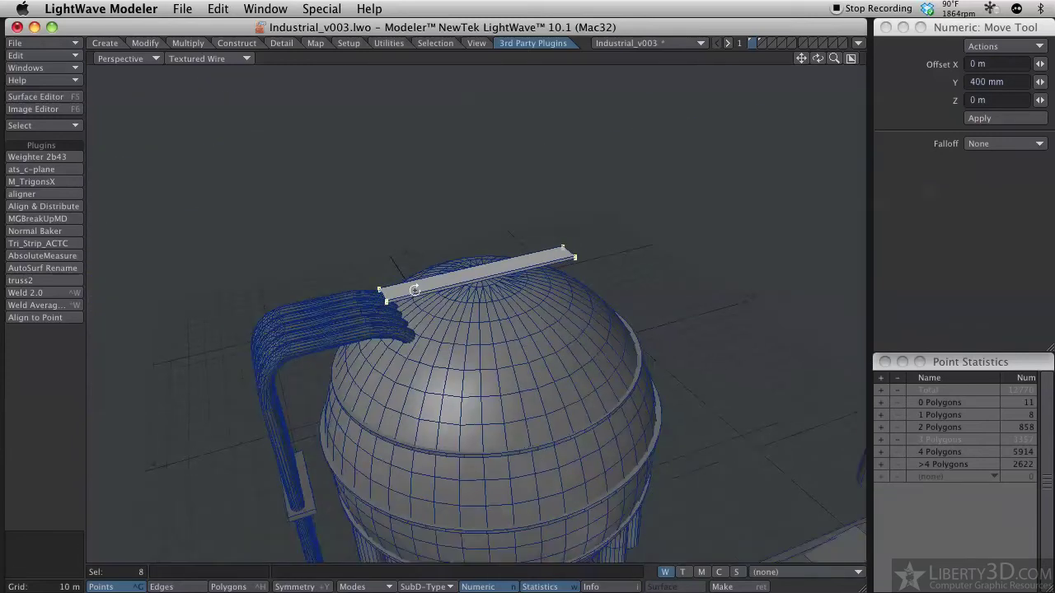
pyautogui.keyDown('alt'); pyautogui.moveTo(487, 286); pyautogui.dragTo(571, 283); pyautogui.keyUp('alt')
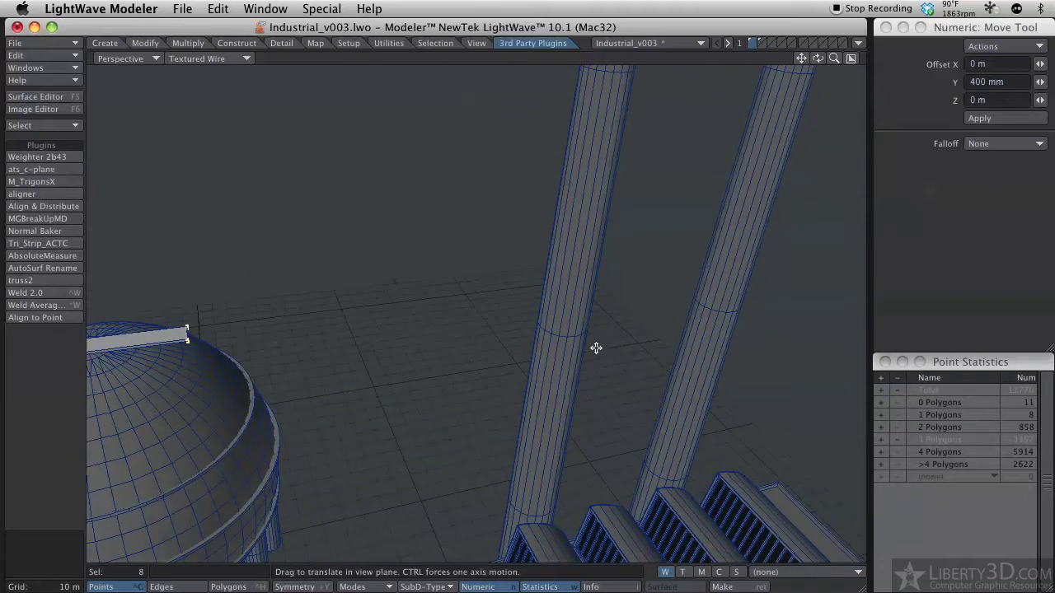
pyautogui.keyDown('alt'); pyautogui.moveTo(640, 242); pyautogui.dragTo(574, 335); pyautogui.keyUp('alt')
pyautogui.press('space')
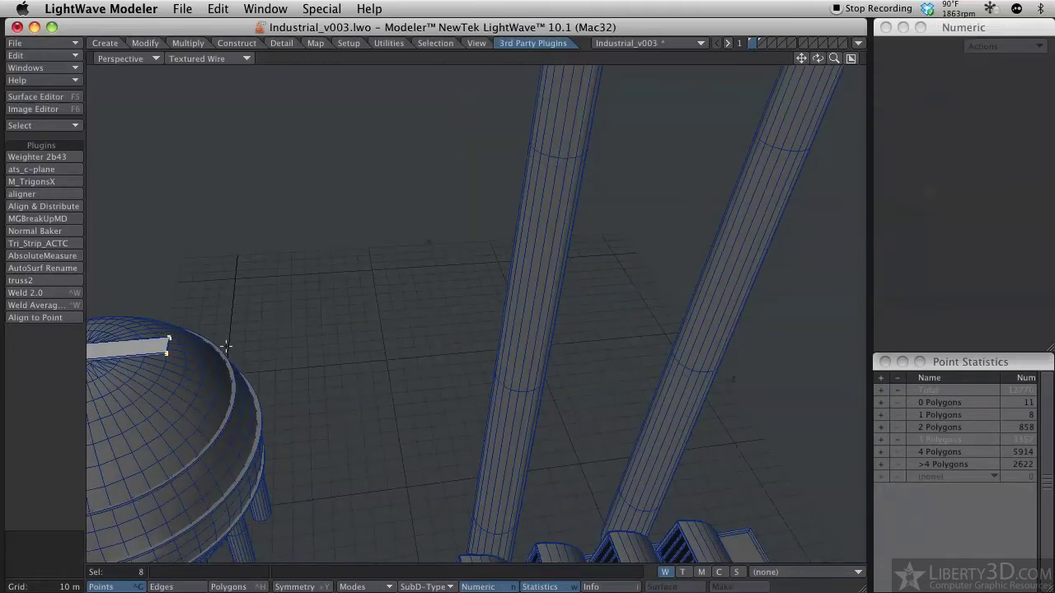
pyautogui.keyDown('alt'); pyautogui.moveTo(467, 315); pyautogui.dragTo(540, 360); pyautogui.keyUp('alt')
pyautogui.click(527, 204)
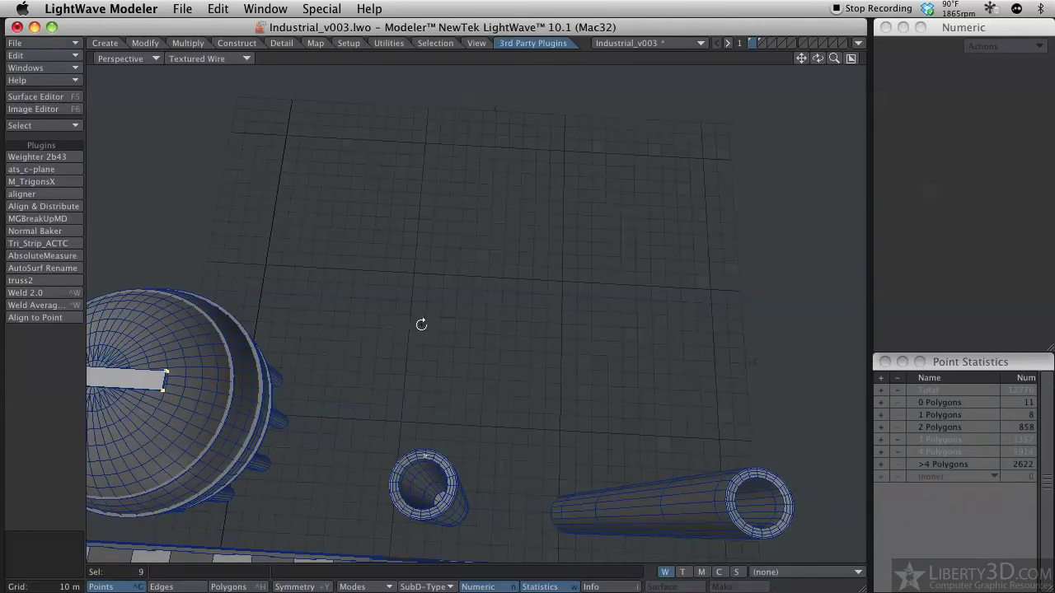
pyautogui.keyDown('alt'); pyautogui.moveTo(424, 314); pyautogui.dragTo(211, 365); pyautogui.keyUp('alt')
pyautogui.keyDown('alt'); pyautogui.moveTo(443, 78); pyautogui.dragTo(428, 297); pyautogui.keyUp('alt')
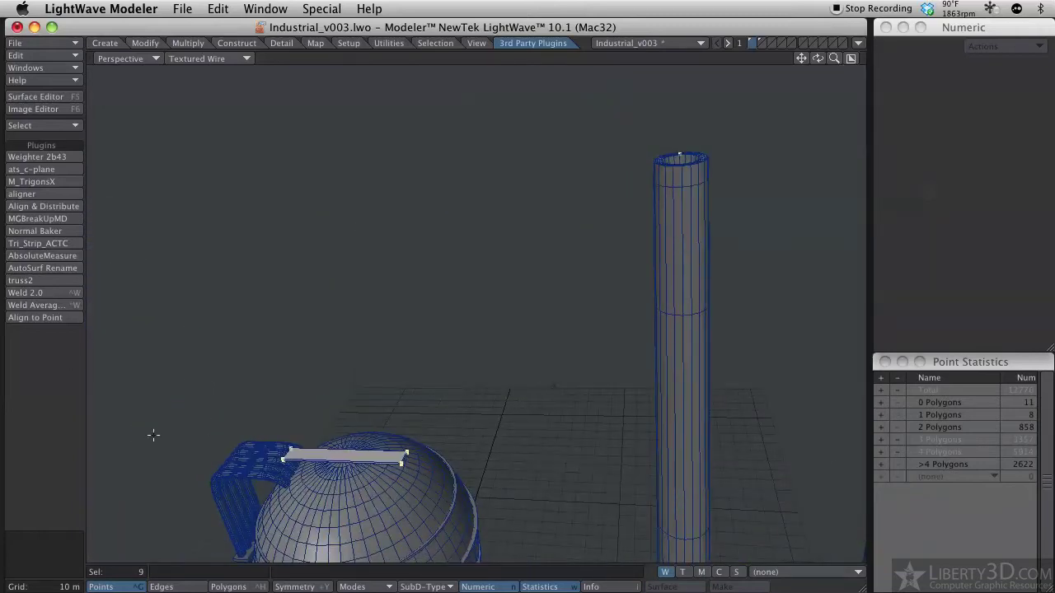
# Align the box to the chimney point with Align to Point, using Centre of Selection to Last Selected Point on X and Z only
pyautogui.click(37, 317)
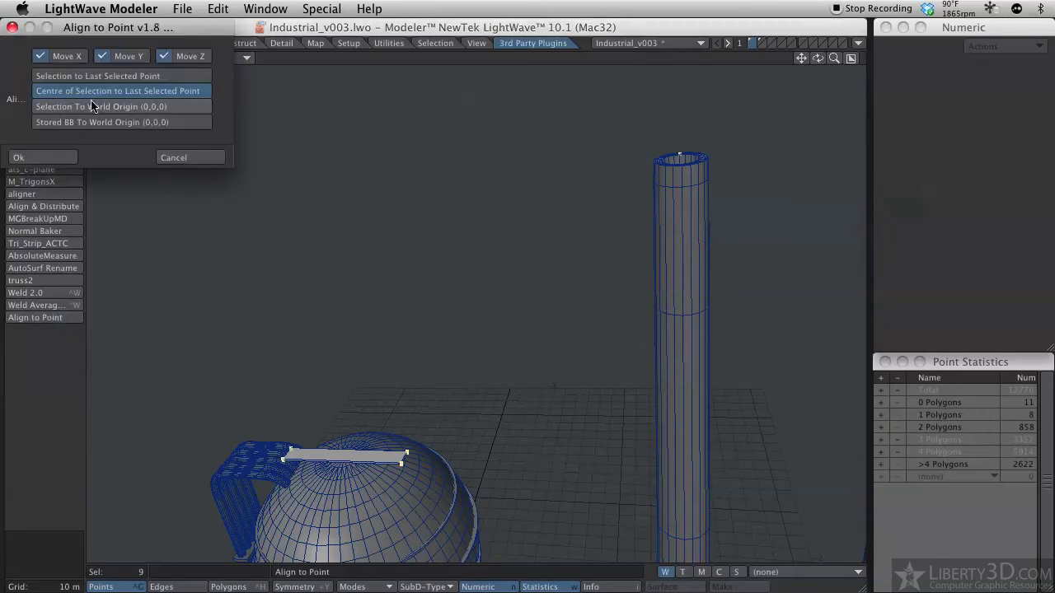
pyautogui.click(120, 60)
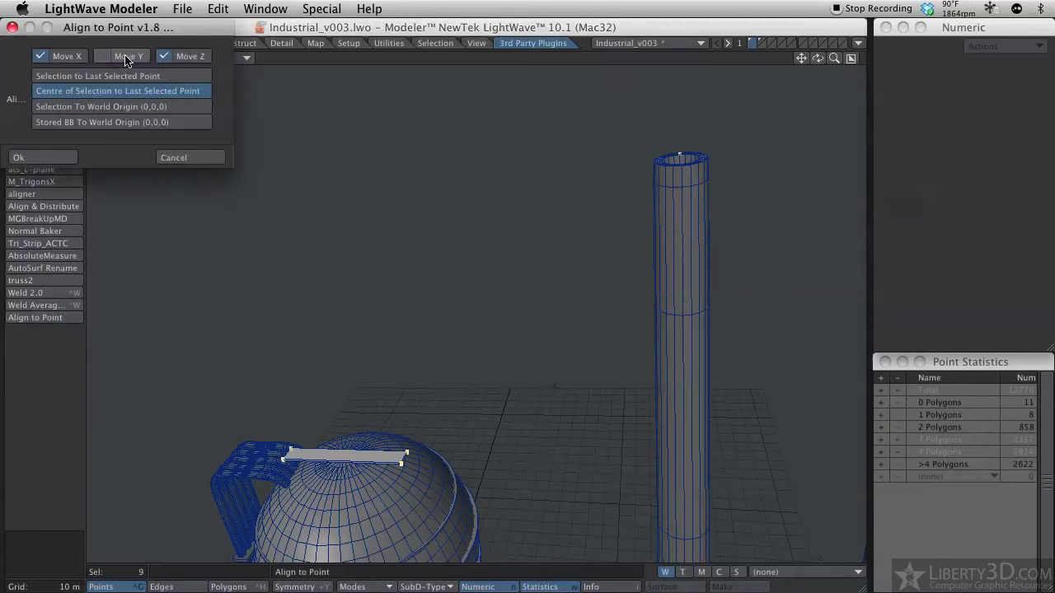
pyautogui.click(57, 157)
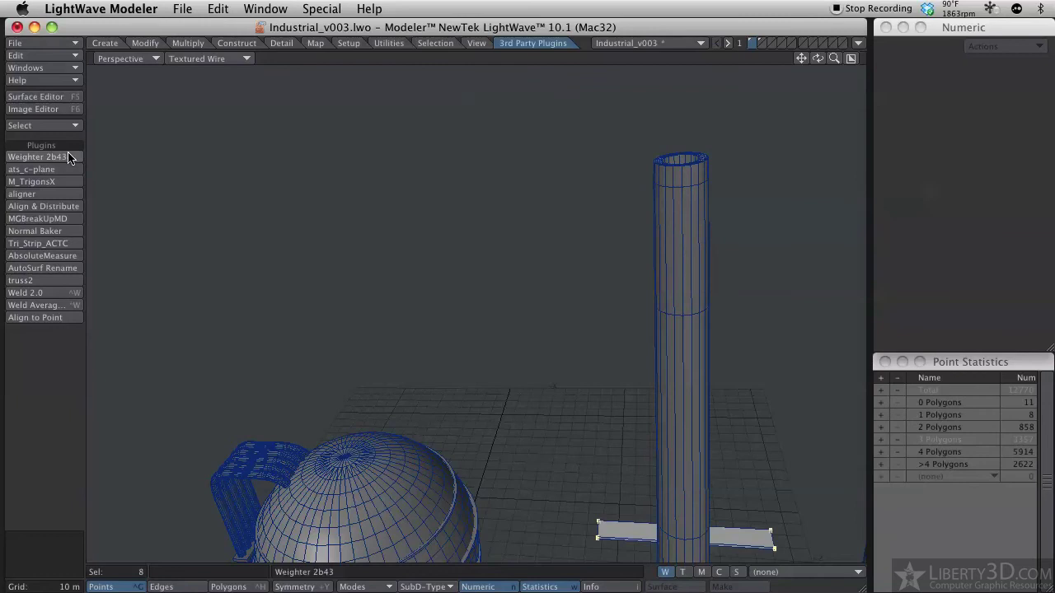
pyautogui.keyDown('alt'); pyautogui.moveTo(575, 348); pyautogui.dragTo(527, 333); pyautogui.keyUp('alt')
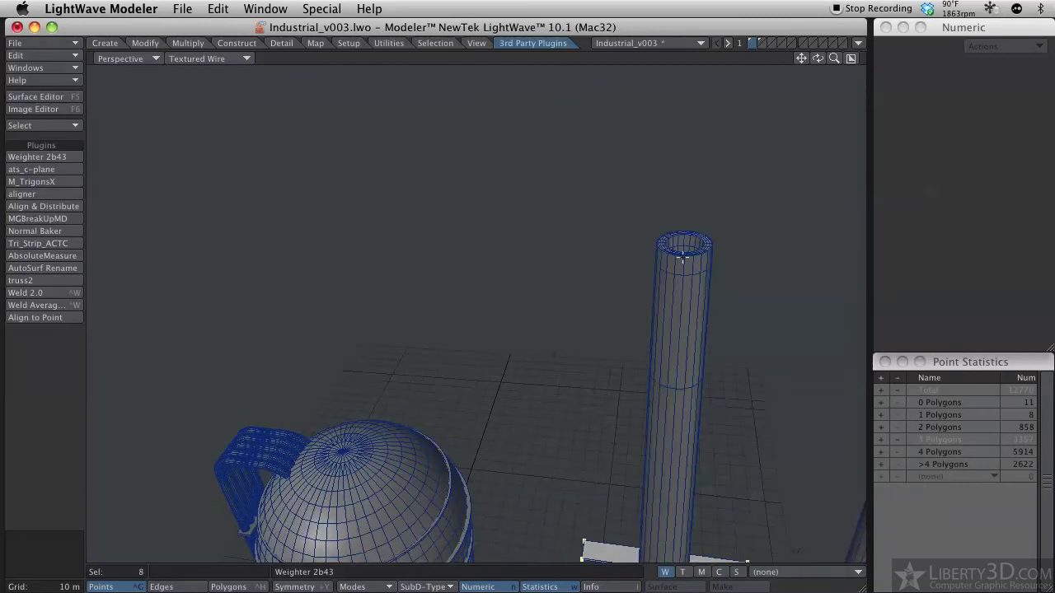
# Move the box a short distance off the chimney's axis with the Move tool
pyautogui.keyDown('alt'); pyautogui.moveTo(684, 235); pyautogui.dragTo(469, 374); pyautogui.keyUp('alt')
pyautogui.press('t')
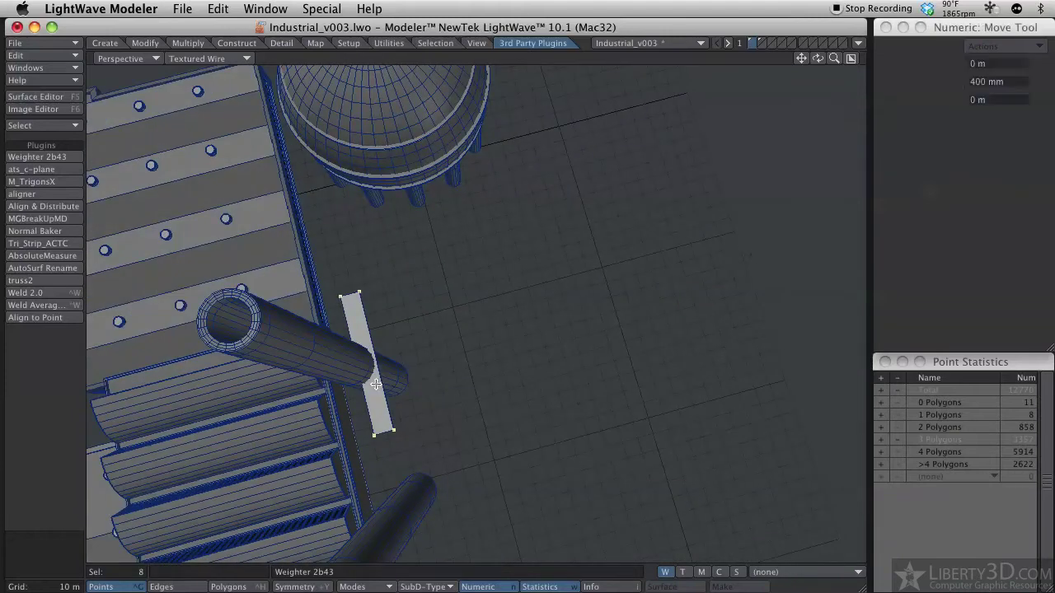
pyautogui.moveTo(385, 388); pyautogui.dragTo(434, 307)
pyautogui.press('space')
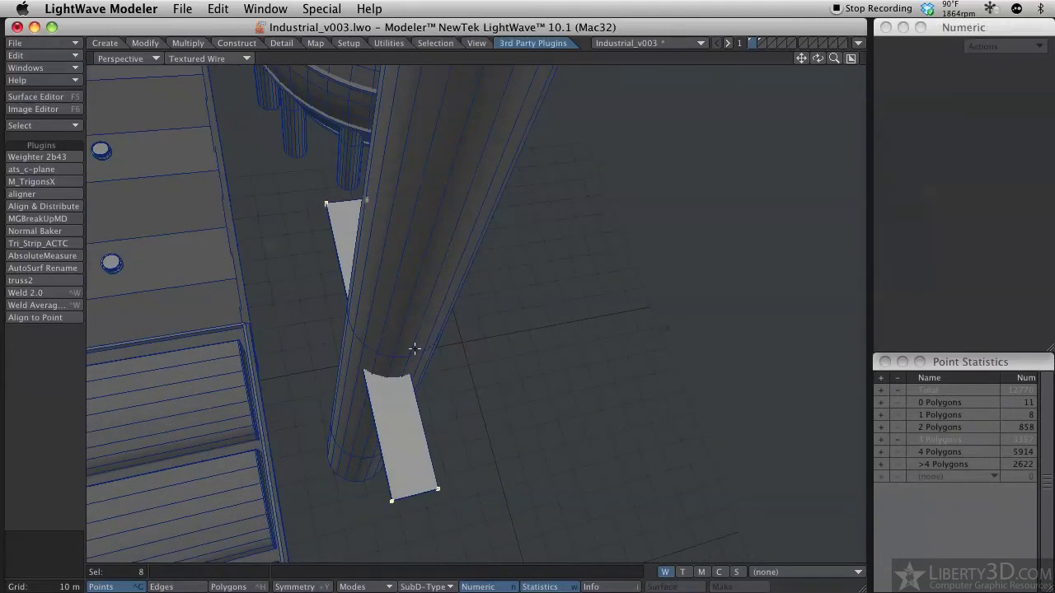
# Add a point on the chimney shaft to the selection and run Align to Point with Centre of Selection to Last Selected Point on X only
pyautogui.click(408, 355)
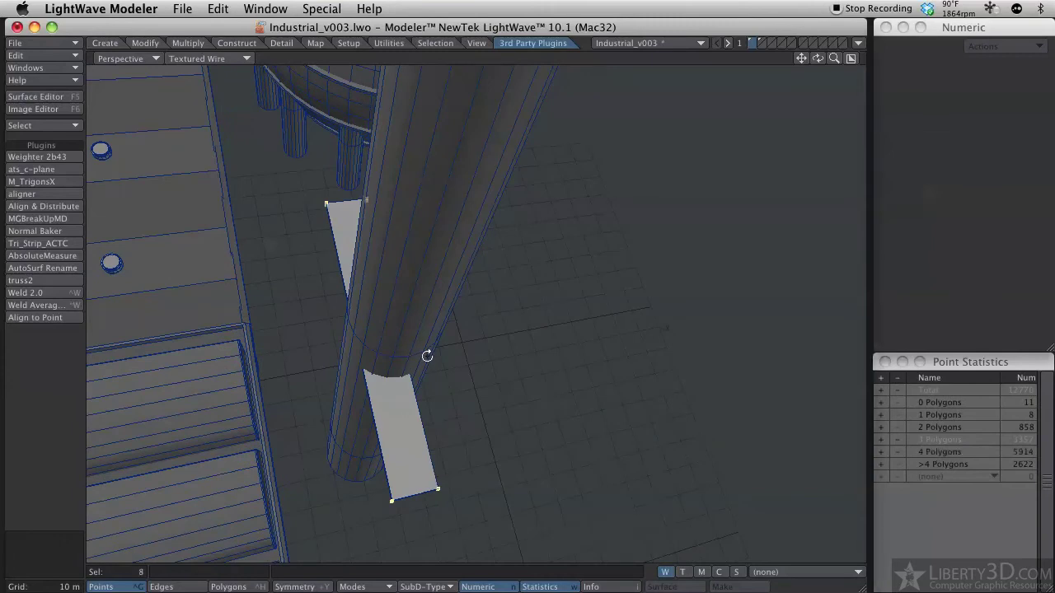
pyautogui.keyDown('alt'); pyautogui.moveTo(427, 356); pyautogui.dragTo(486, 373); pyautogui.keyUp('alt')
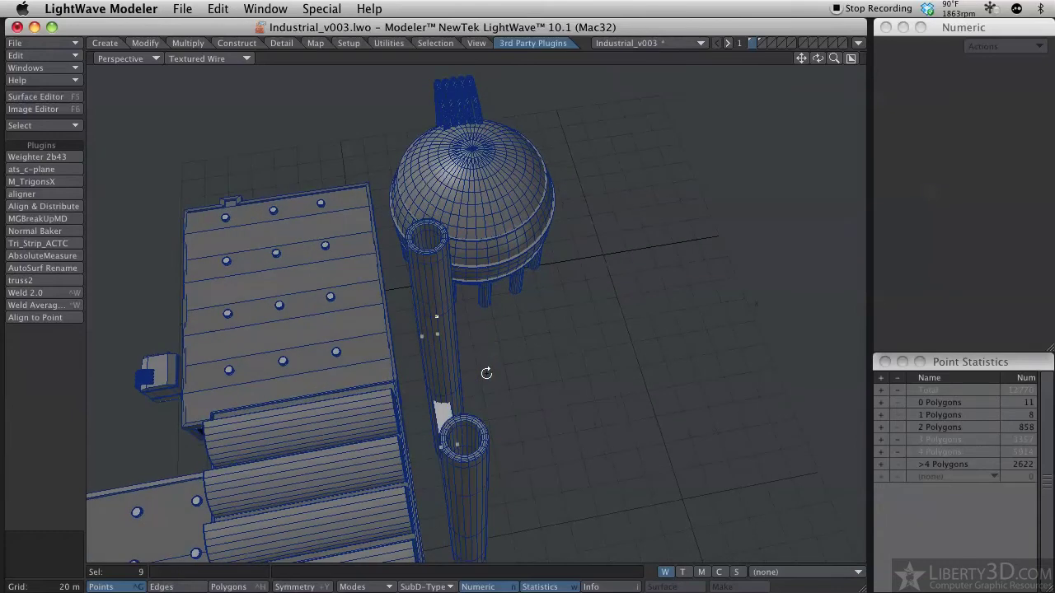
pyautogui.keyDown('ctrl'); pyautogui.keyDown('alt'); pyautogui.moveTo(444, 340); pyautogui.dragTo(519, 337); pyautogui.keyUp('alt'); pyautogui.keyUp('ctrl')
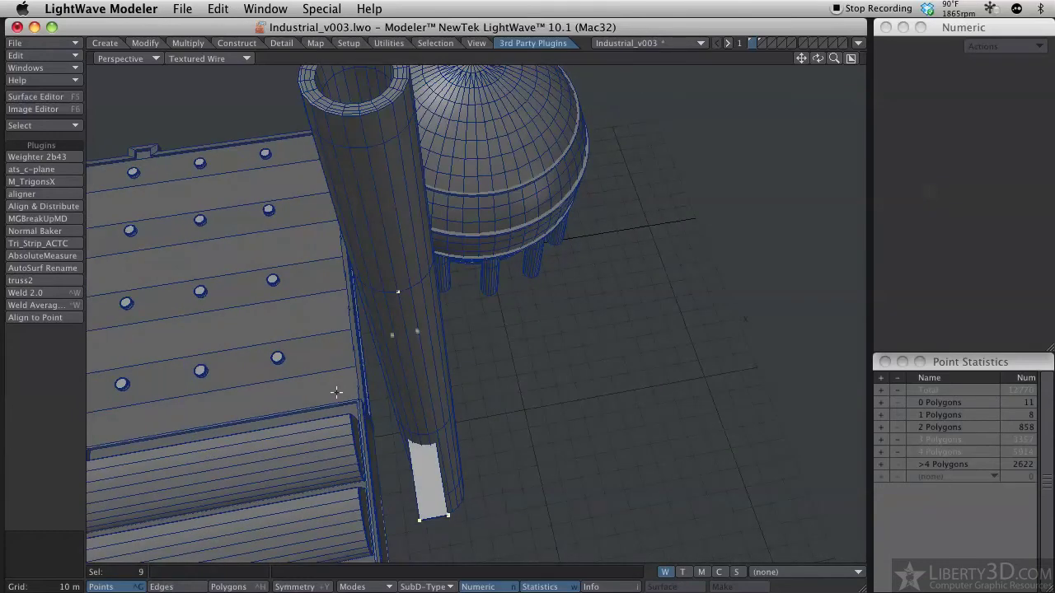
pyautogui.click(50, 318)
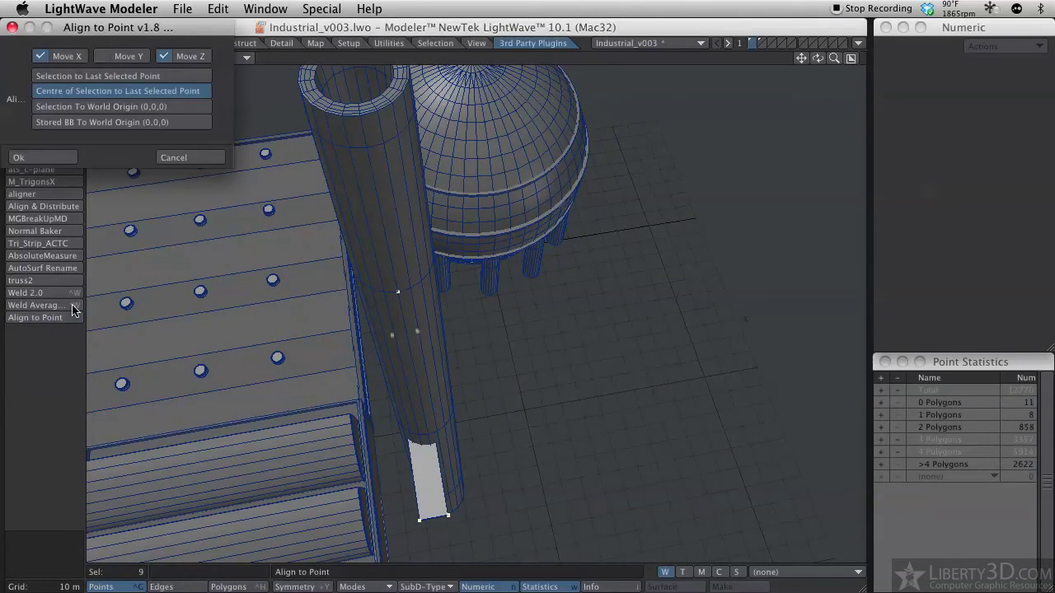
pyautogui.click(107, 53)
pyautogui.click(64, 55)
pyautogui.click(108, 55)
pyautogui.click(171, 56)
pyautogui.click(62, 56)
pyautogui.click(41, 158)
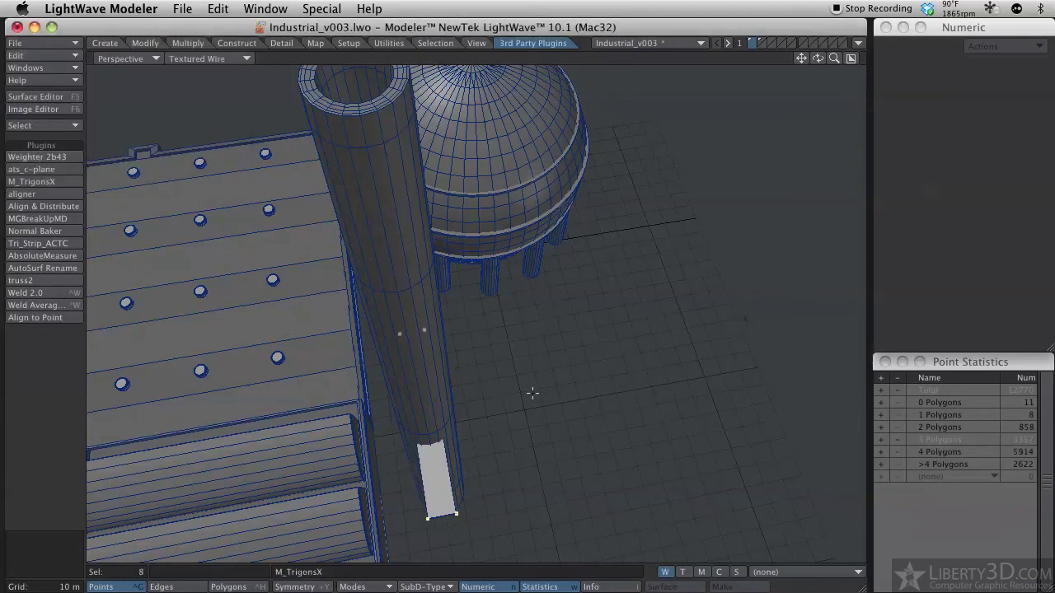
# Add a chimney point near the box and run Align to Point with Centre of Selection to Last Selected Point on Y only
pyautogui.keyDown('alt'); pyautogui.moveTo(442, 411); pyautogui.dragTo(2, 280); pyautogui.keyUp('alt')
pyautogui.click(41, 317)
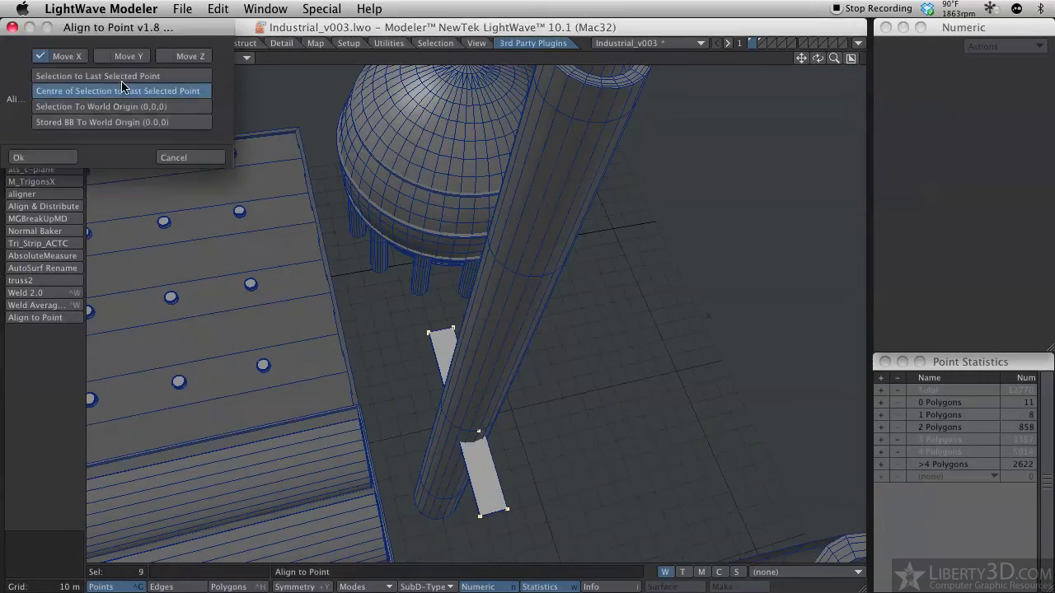
pyautogui.click(132, 54)
pyautogui.click(45, 158)
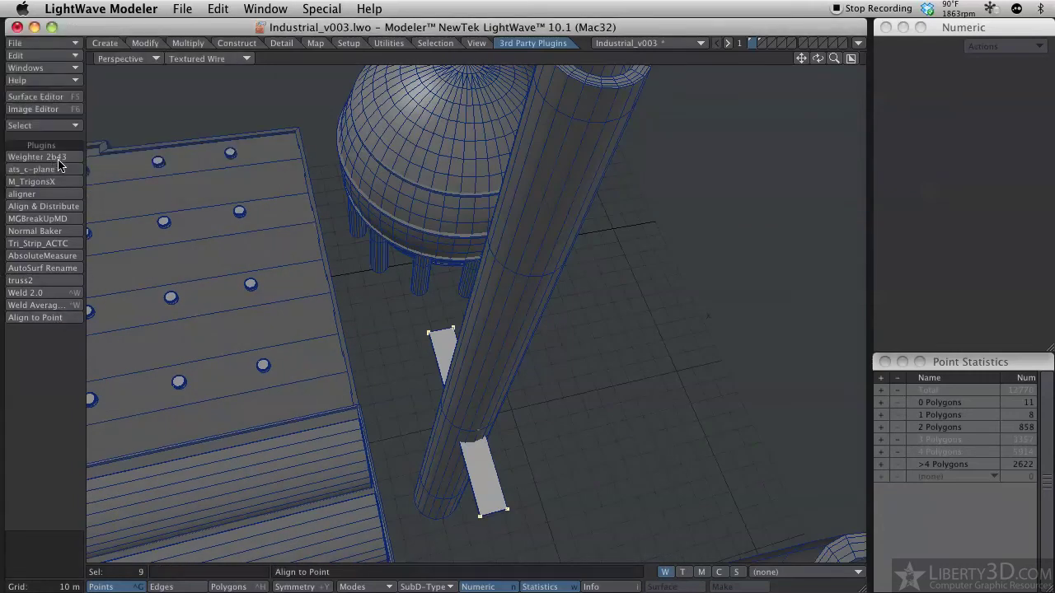
# Align the box to the world origin with Align to Point, using Selection To World Origin (0,0,0) on X, Y and Z
pyautogui.keyDown('alt'); pyautogui.moveTo(368, 338); pyautogui.dragTo(329, 328); pyautogui.keyUp('alt')
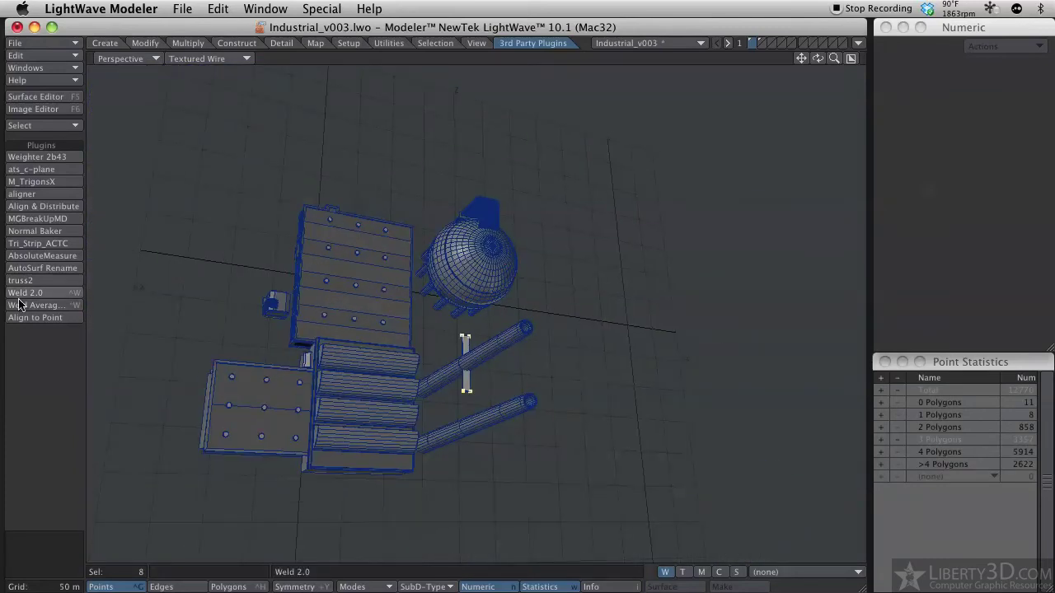
pyautogui.click(56, 318)
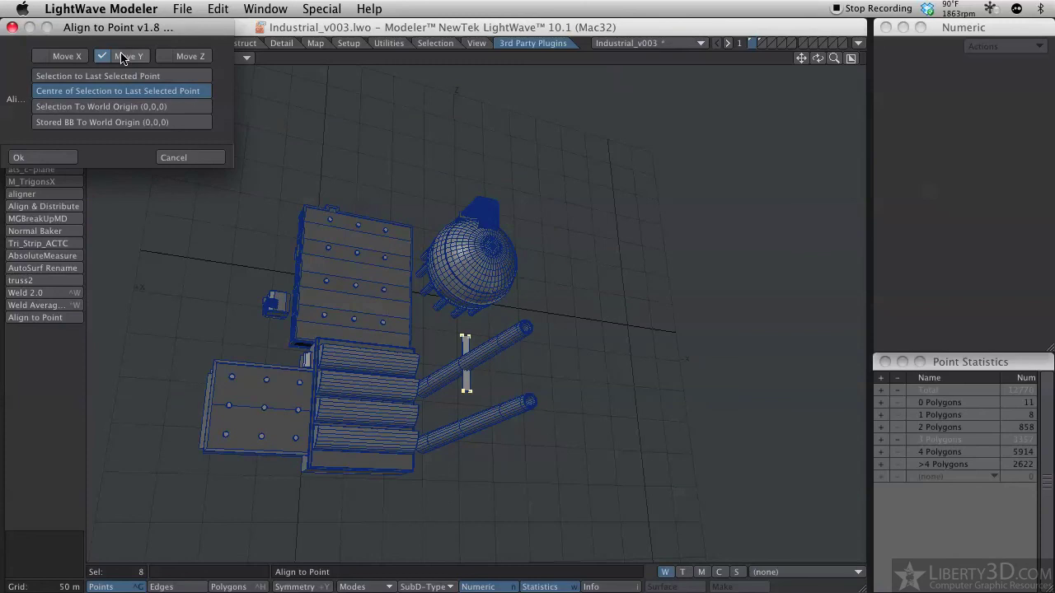
pyautogui.click(189, 54)
pyautogui.click(88, 58)
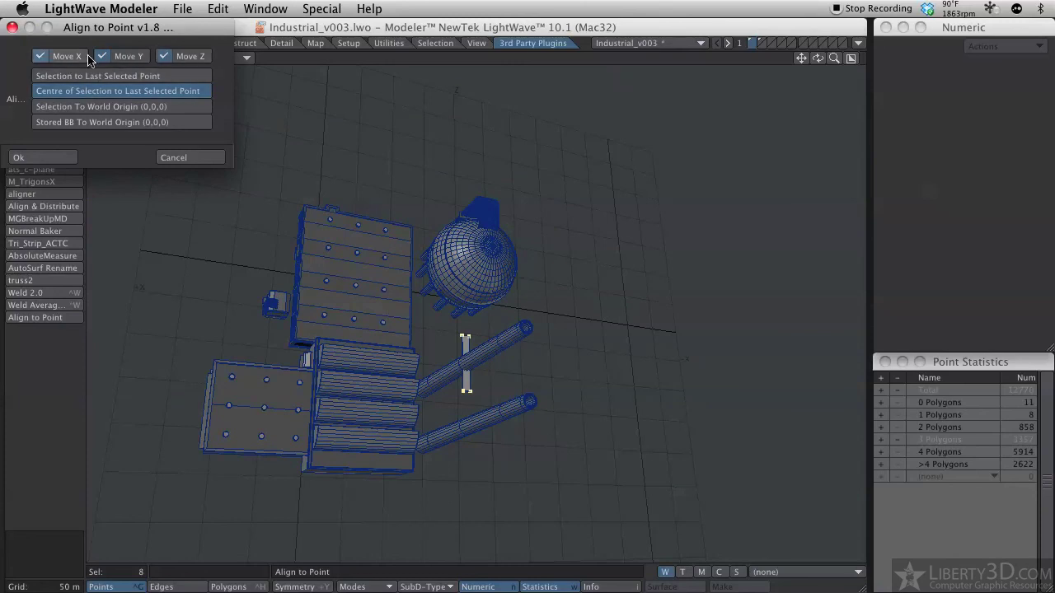
pyautogui.click(82, 106)
pyautogui.click(24, 158)
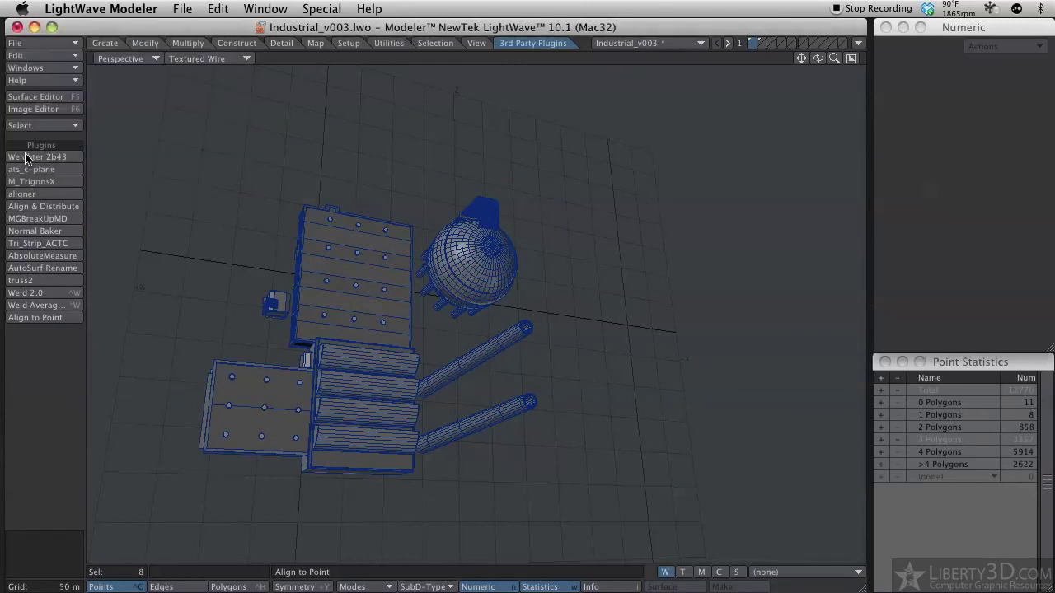
pyautogui.keyDown('alt'); pyautogui.moveTo(320, 277); pyautogui.dragTo(607, 290); pyautogui.keyUp('alt')
pyautogui.keyDown('alt'); pyautogui.moveTo(588, 257); pyautogui.dragTo(199, 257); pyautogui.keyUp('alt')
pyautogui.keyDown('ctrl'); pyautogui.keyDown('alt'); pyautogui.moveTo(295, 320); pyautogui.dragTo(186, 286); pyautogui.keyUp('alt'); pyautogui.keyUp('ctrl')
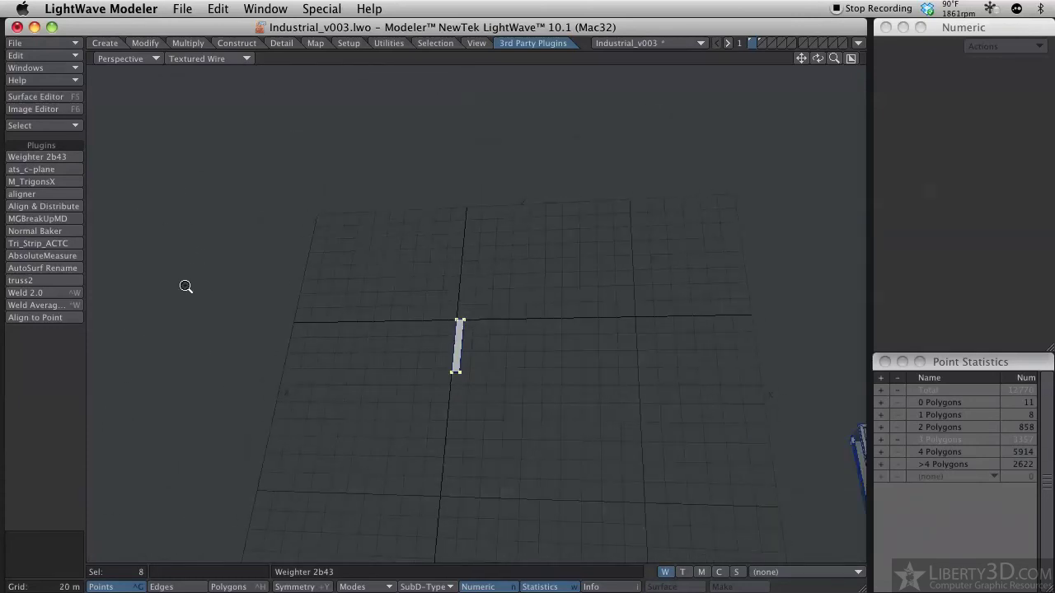
# Run Align to Point again on the box at the origin, keeping Selection To World Origin (0,0,0) on all three axes
pyautogui.click(34, 318)
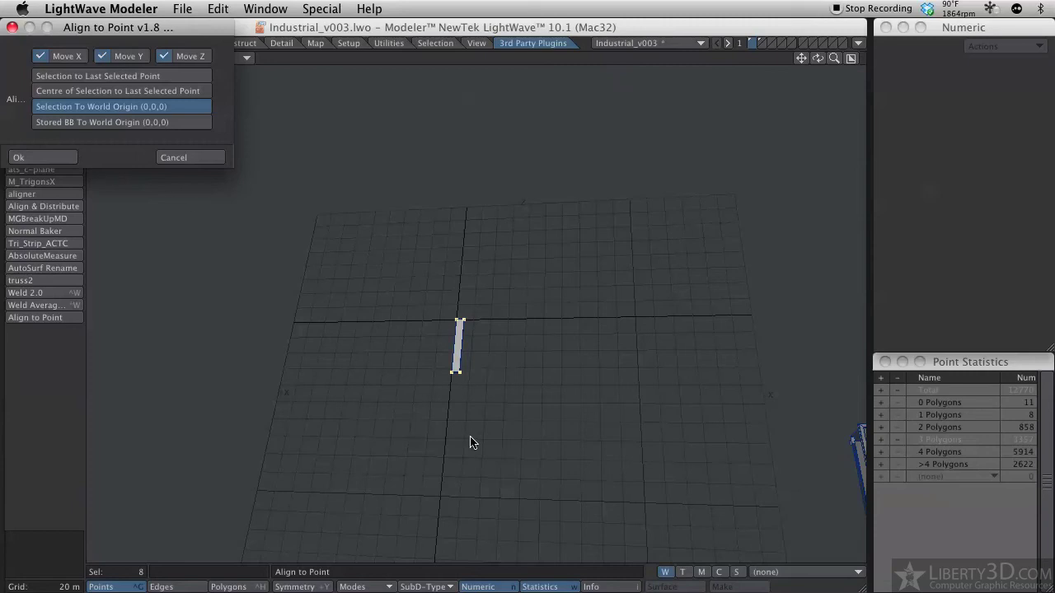
pyautogui.press('Return')
pyautogui.moveTo(501, 225); pyautogui.dragTo(526, 370, button='right')
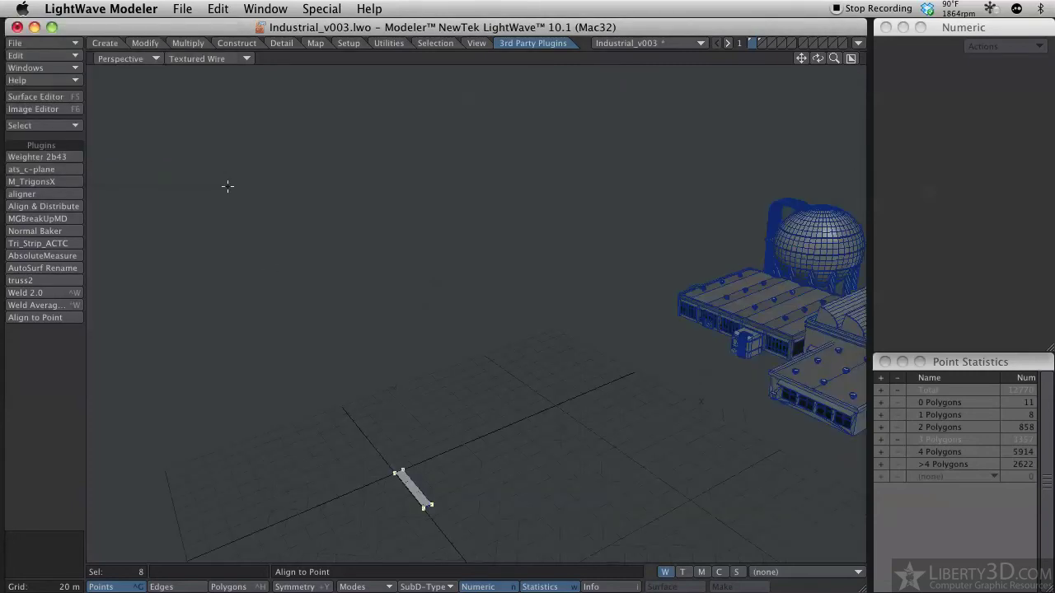
pyautogui.moveTo(394, 417)
pyautogui.keyDown('alt'); pyautogui.mouseDown()
pyautogui.moveTo(483, 299)
pyautogui.moveTo(610, 326)
pyautogui.mouseUp(); pyautogui.keyUp('alt')
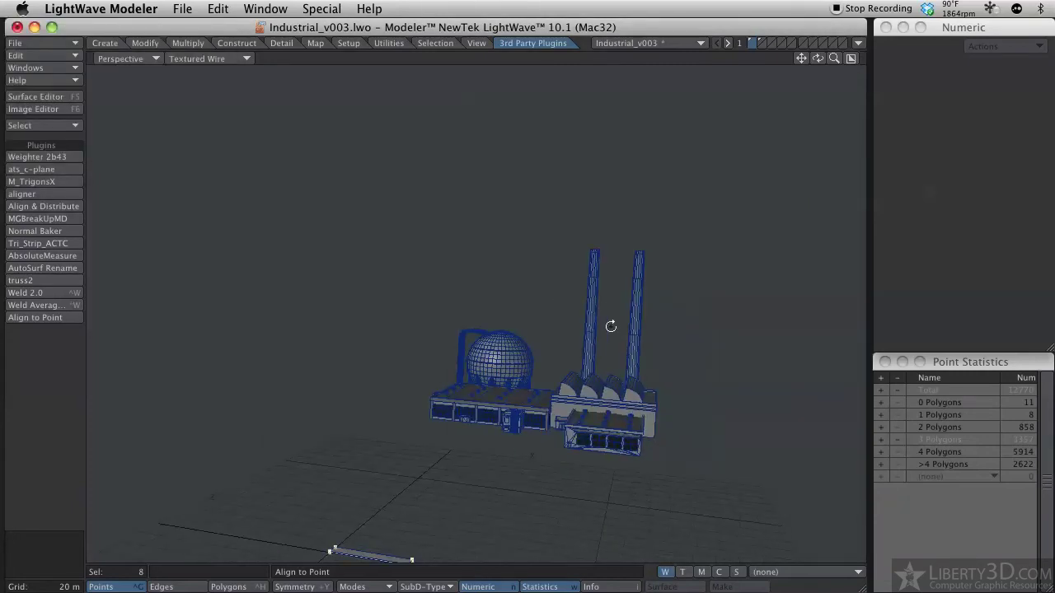